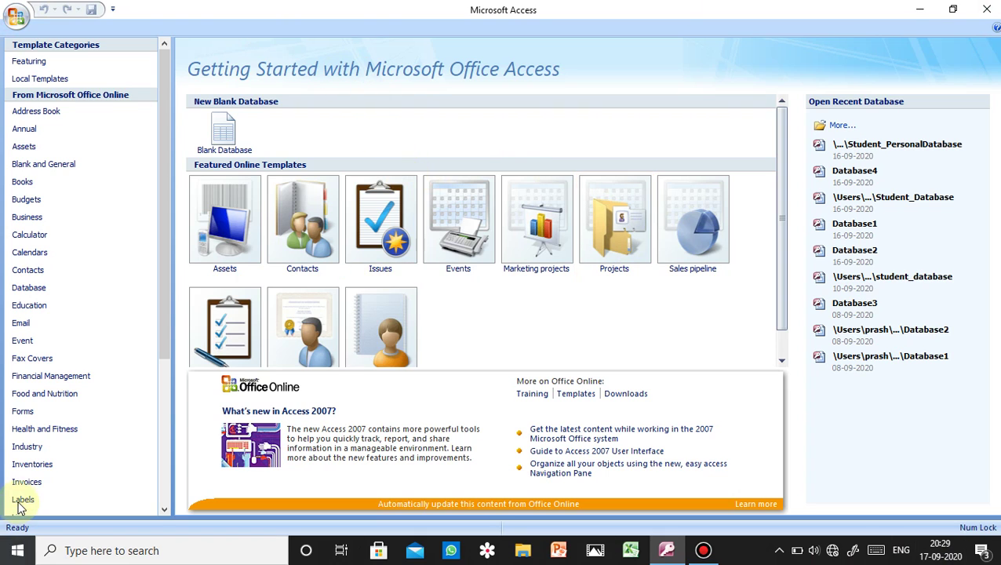
# - Start a new blank database and choose the Desktop as its save location
pyautogui.click(228, 138)
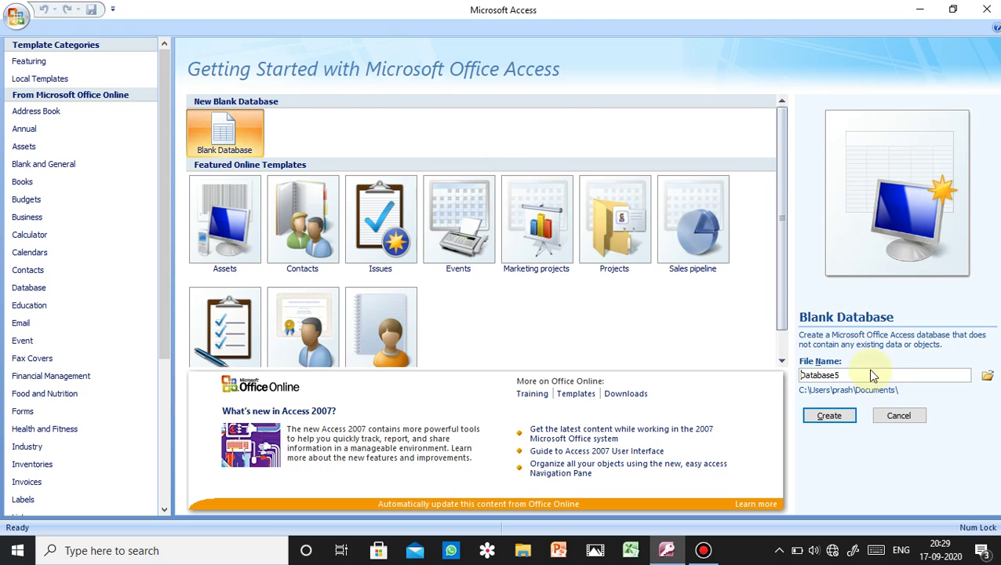
pyautogui.click(986, 377)
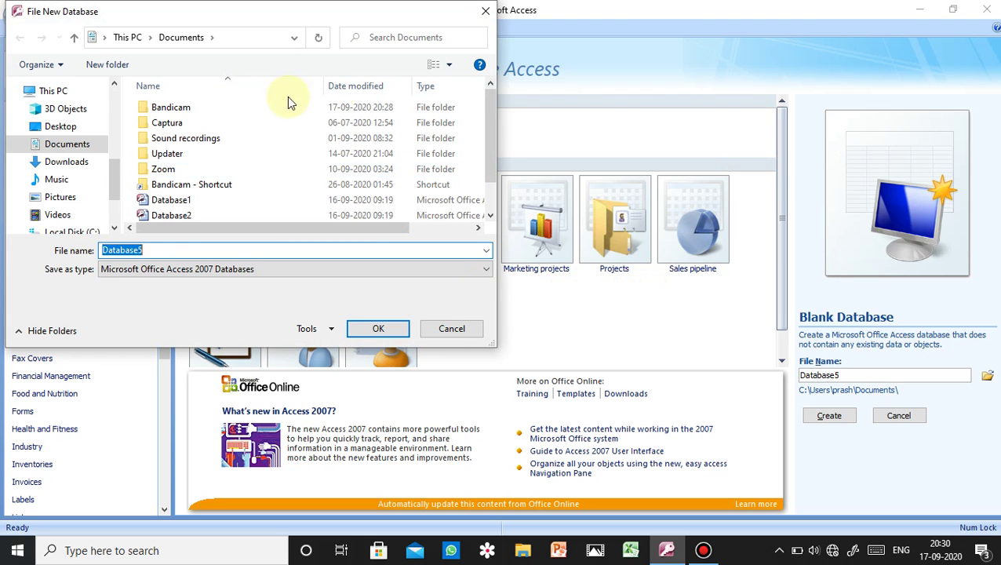
pyautogui.click(77, 129)
pyautogui.click(378, 328)
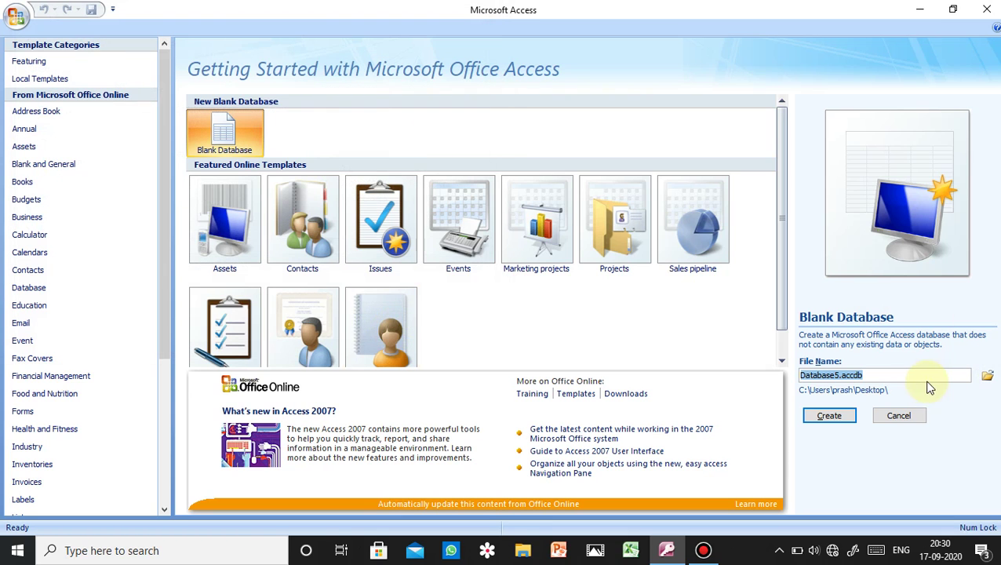
# - Name the database file Student123_Database.accdb
pyautogui.click(837, 375)
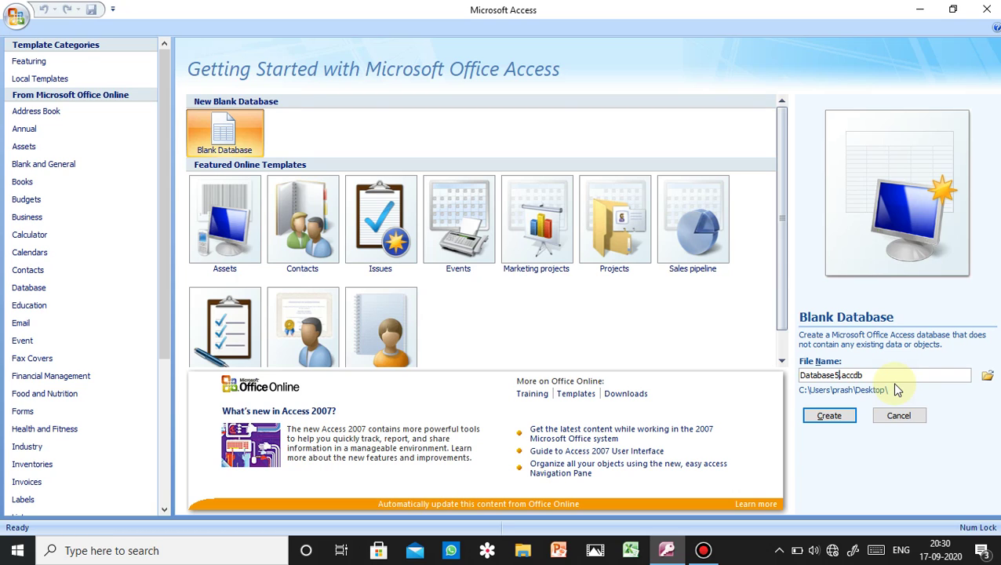
pyautogui.press('BackSpace')
pyautogui.write('StudentT')
pyautogui.press('BackSpace')
pyautogui.write('123_')
# - Create the database and switch the new table to Design view
pyautogui.click(811, 413)
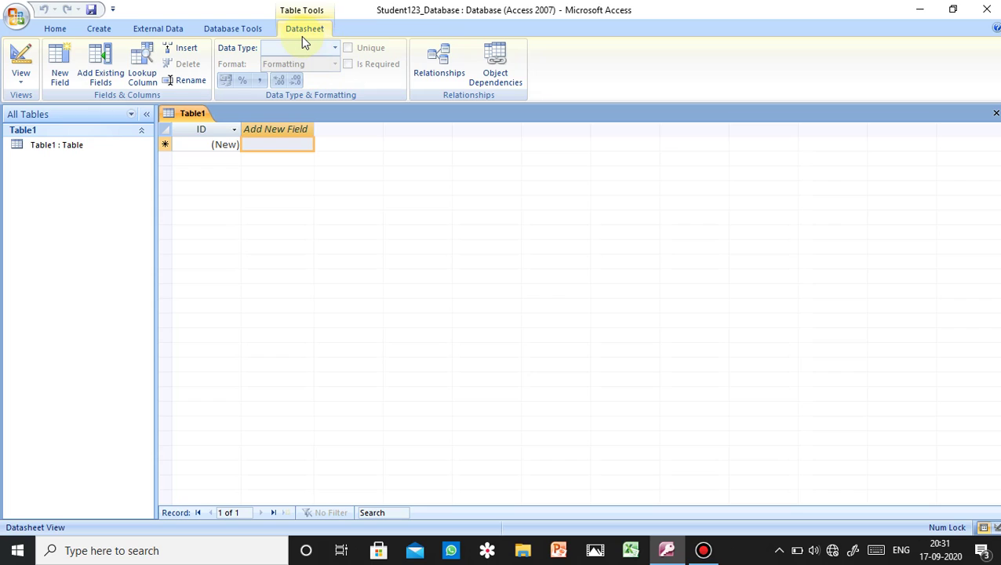
pyautogui.click(21, 88)
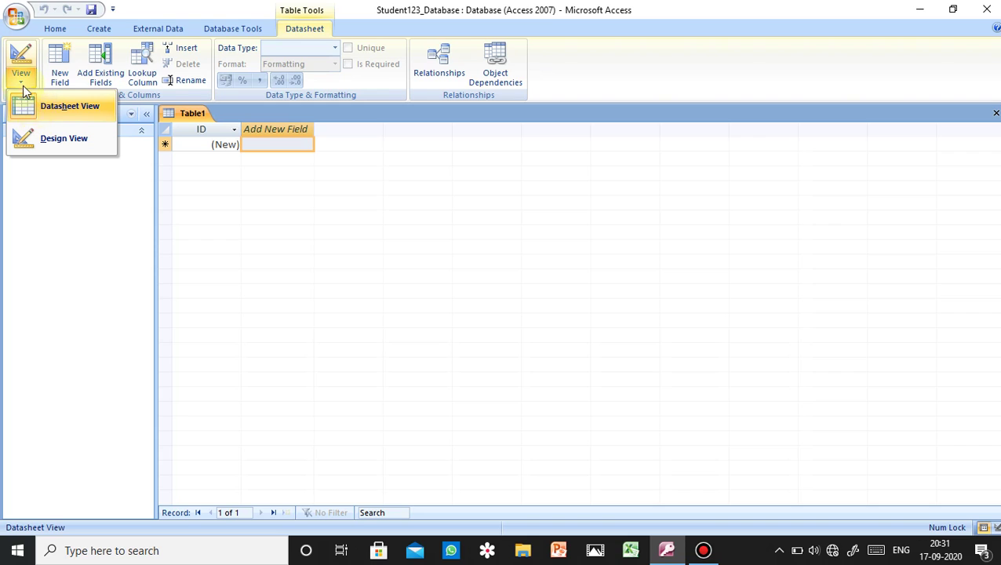
pyautogui.click(55, 149)
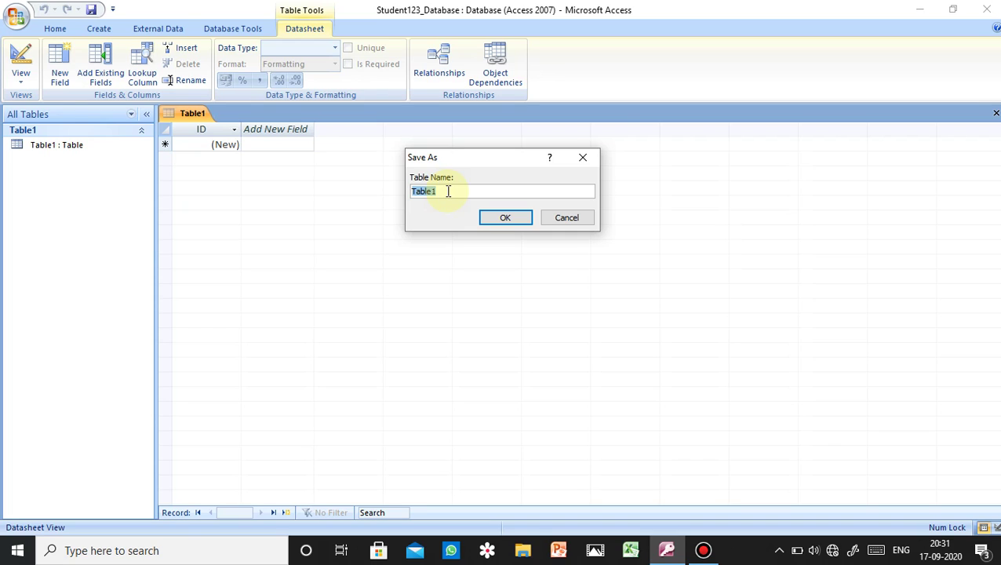
# - Enter Student_Table1 as the table name in the Save As box
pyautogui.click(448, 191)
pyautogui.press('Home')
pyautogui.write('Student')
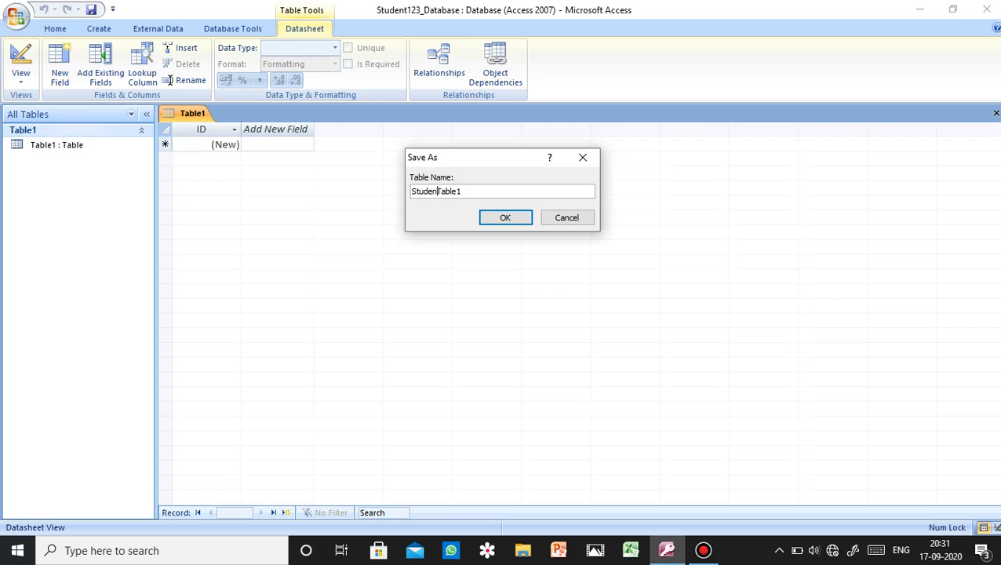
pyautogui.write('_')
# - Save the table as Student_Table1 and add Student_Name and Subject as Text fields
pyautogui.click(505, 217)
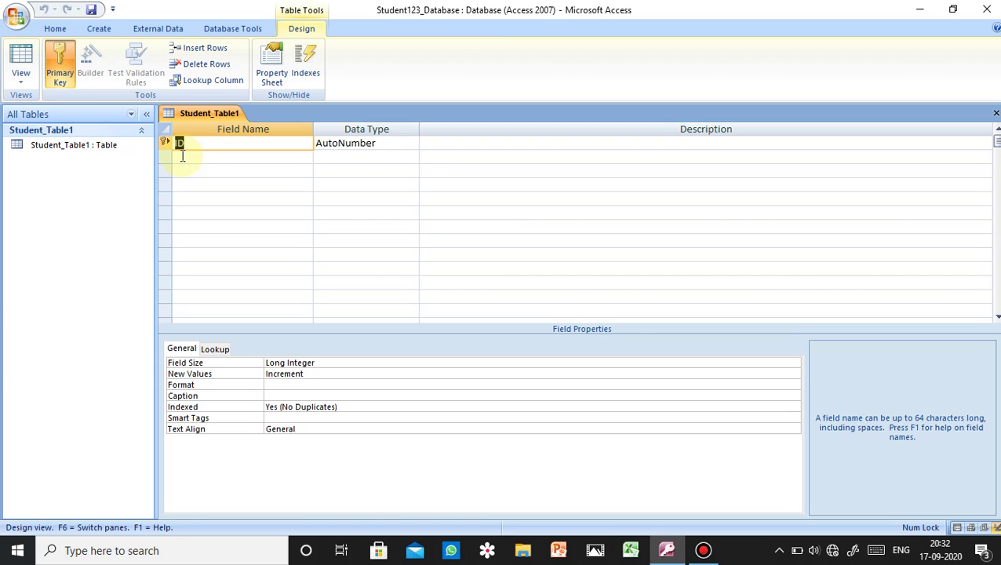
pyautogui.click(182, 155)
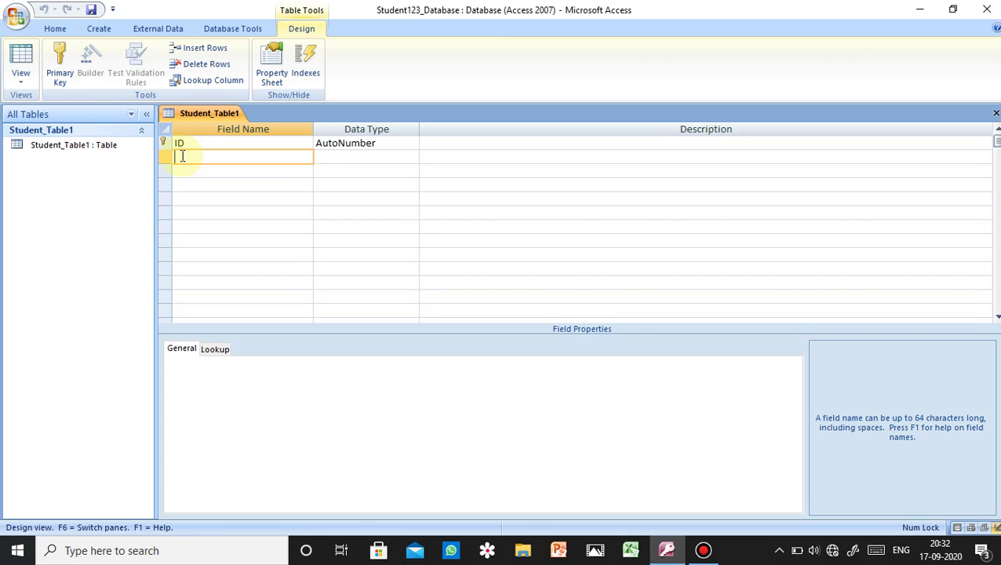
pyautogui.write('Student_Name')
pyautogui.click(371, 155)
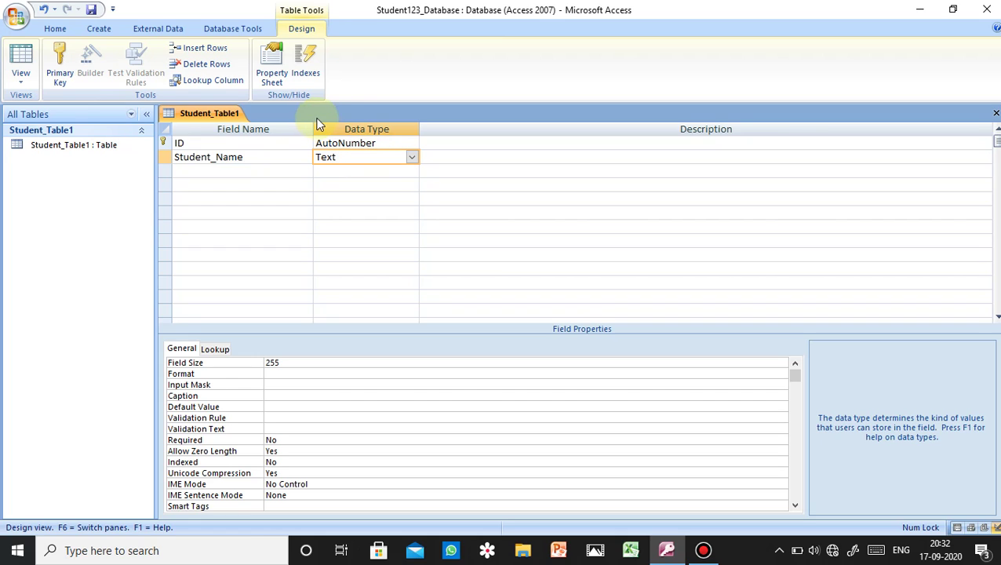
pyautogui.click(275, 176)
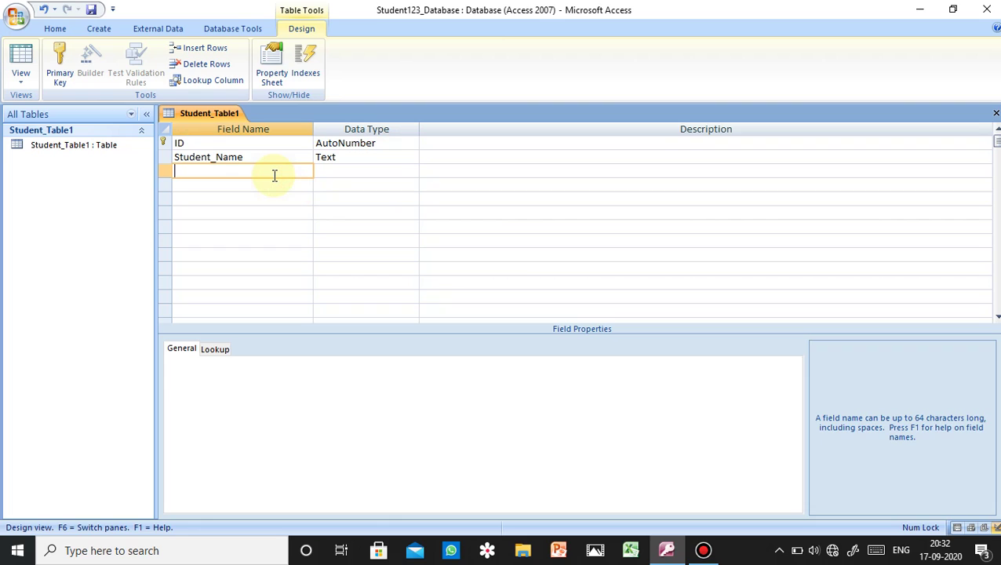
pyautogui.write('Subject')
pyautogui.click(330, 169)
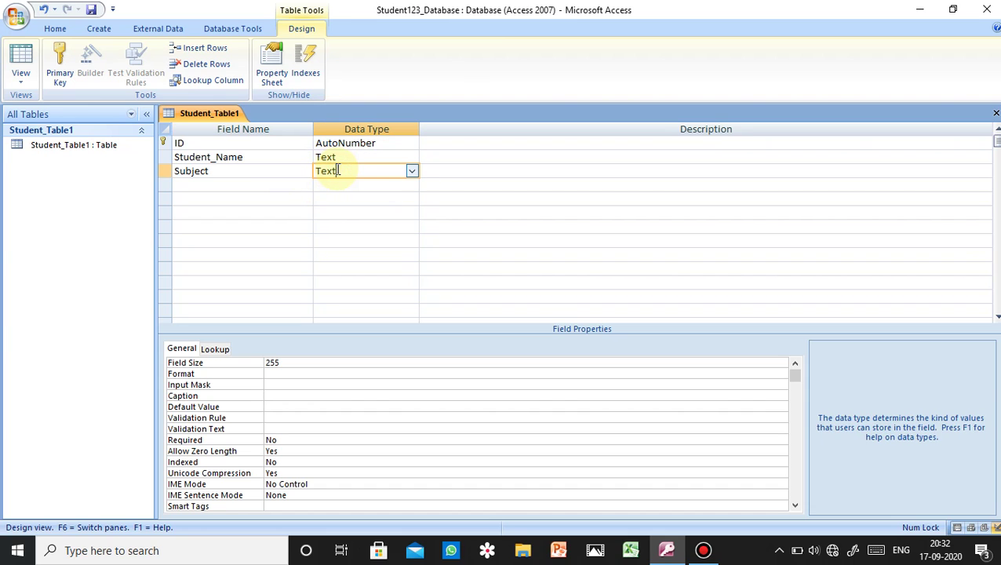
# - Add a Marks field with the Number data type
pyautogui.click(299, 183)
pyautogui.write('Ma')
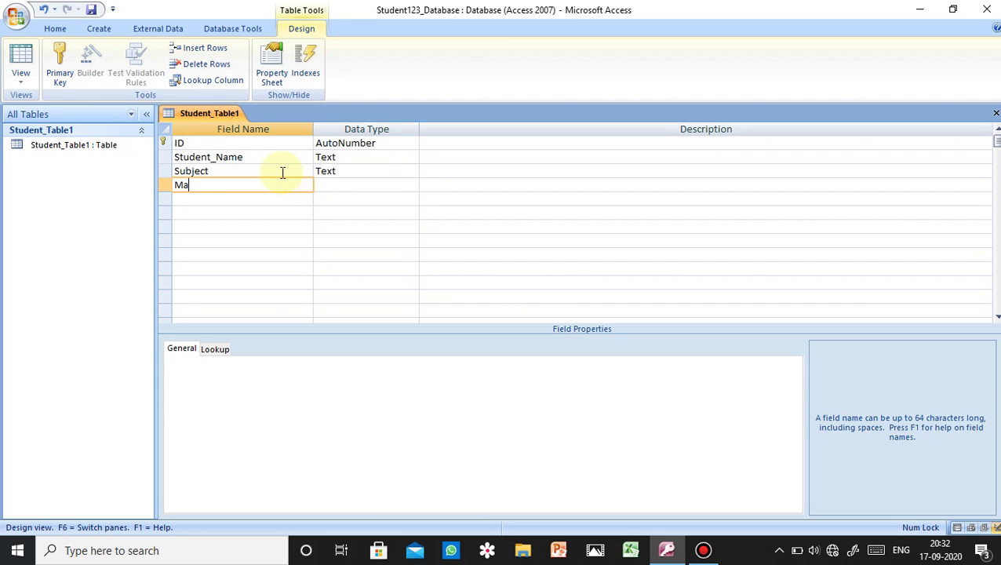
pyautogui.write('rks')
pyautogui.click(371, 184)
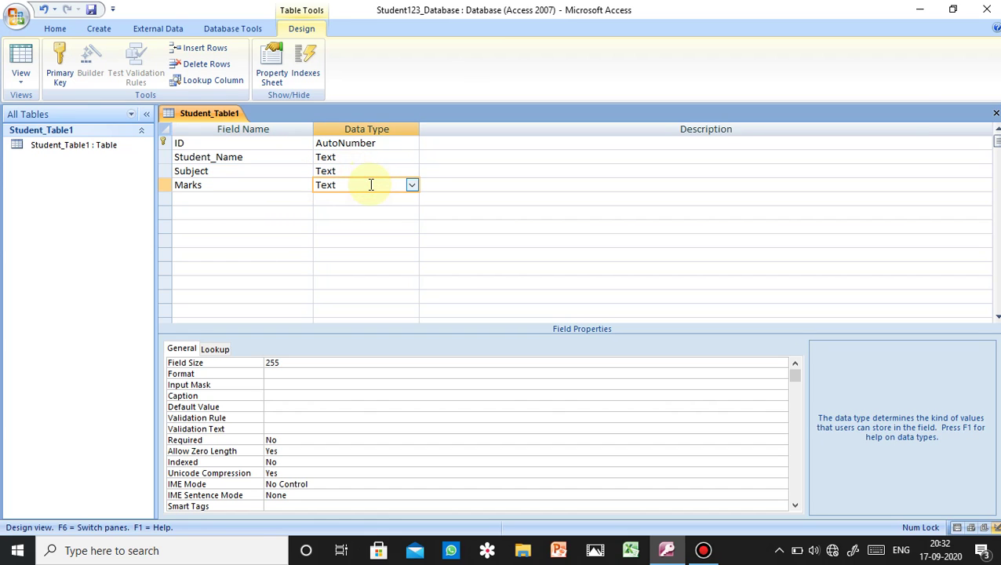
pyautogui.click(412, 186)
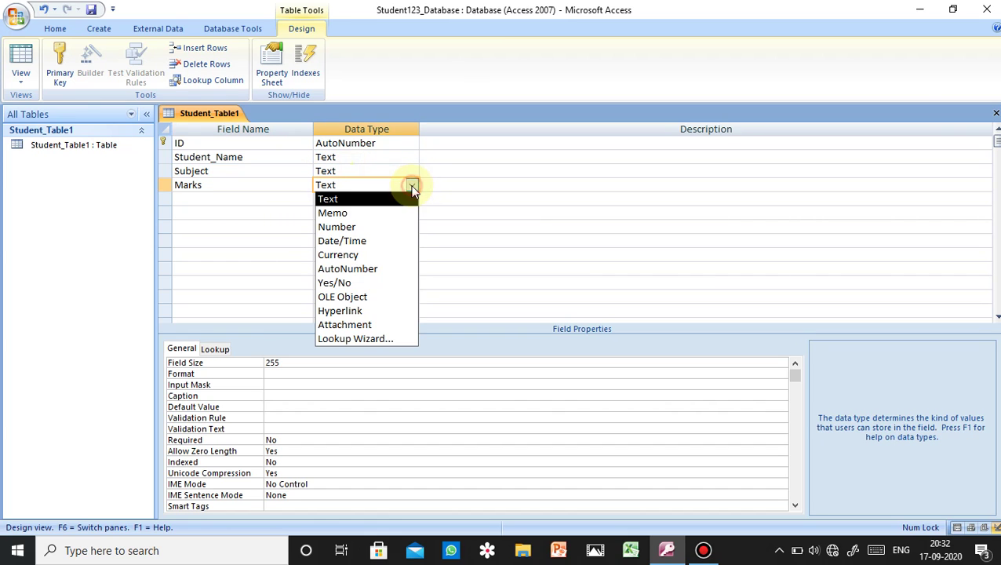
pyautogui.click(378, 226)
# - Add a Mobile Number field with the Number data type below Marks
pyautogui.click(248, 198)
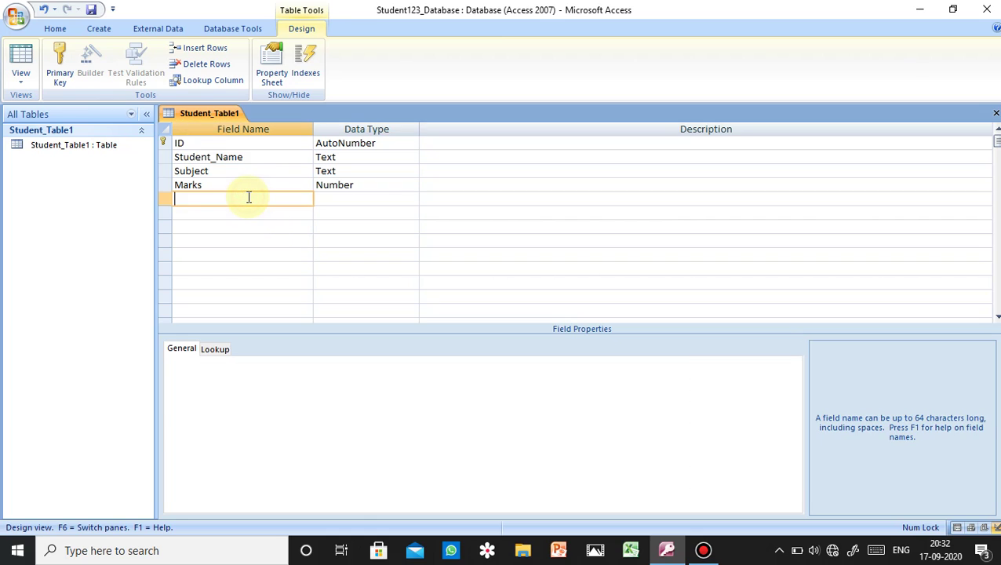
pyautogui.write('Mobile Number')
pyautogui.click(322, 200)
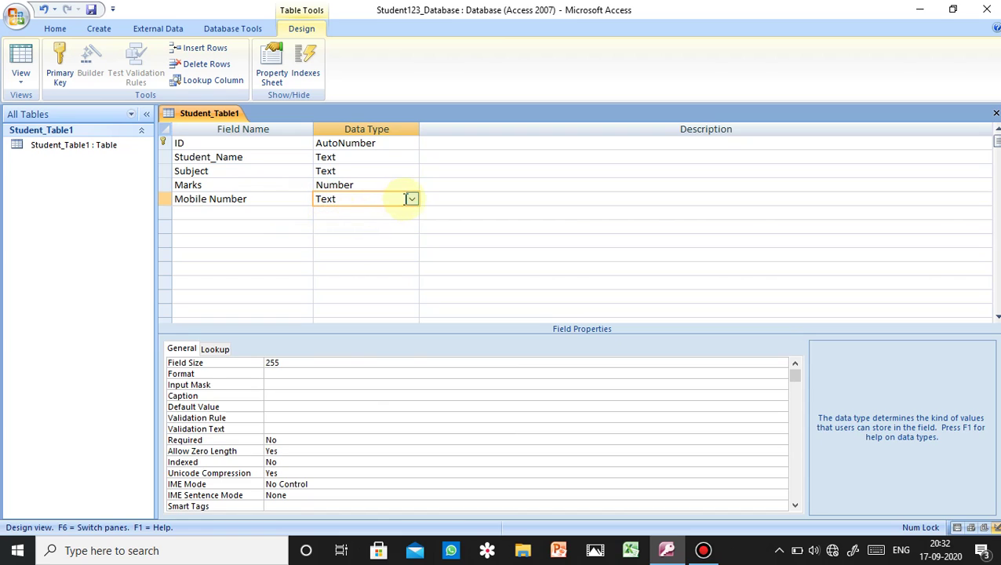
pyautogui.click(411, 198)
pyautogui.click(391, 239)
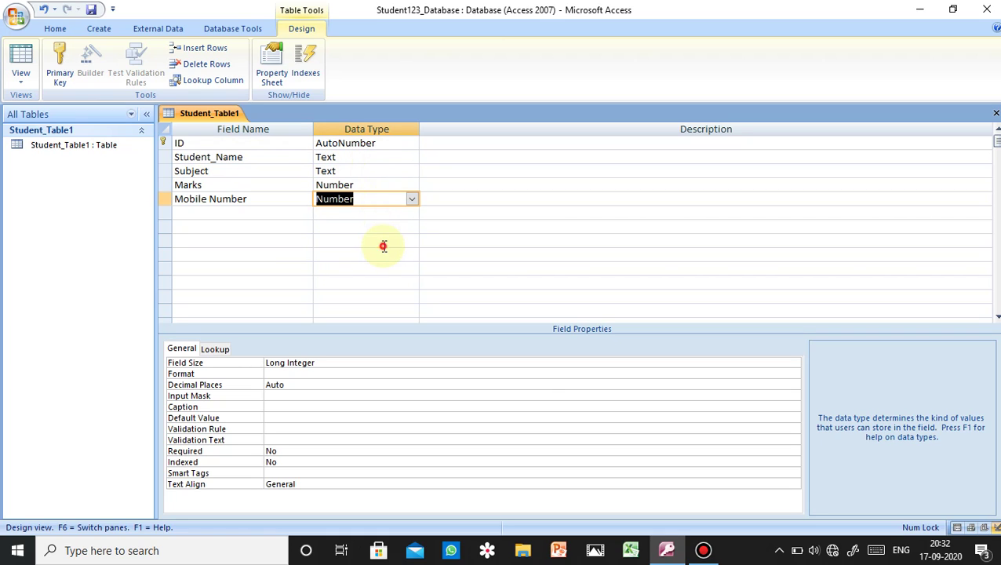
pyautogui.click(383, 243)
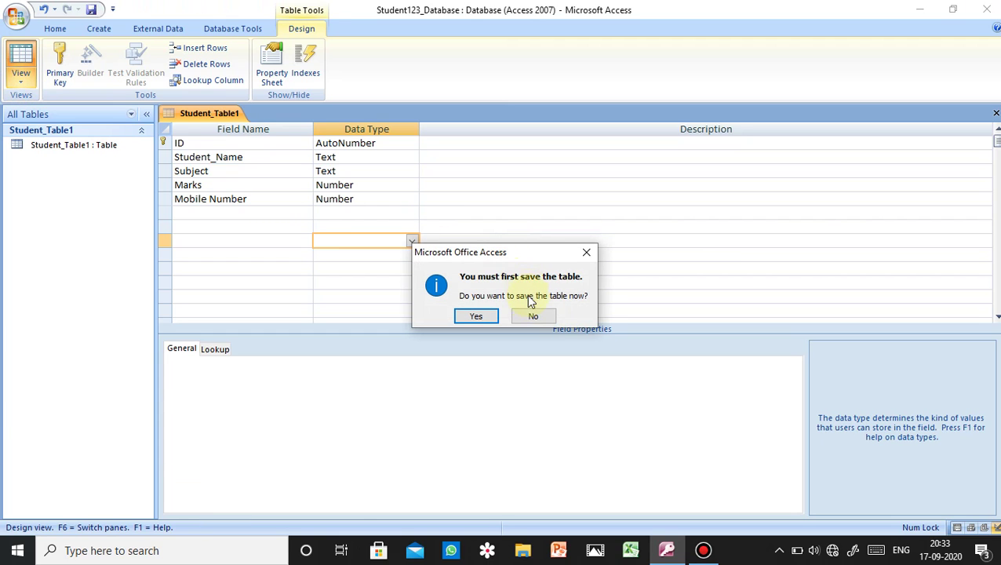
# - Save the table and widen the Student_Name, Subject and Mobile Number datasheet columns
pyautogui.click(484, 316)
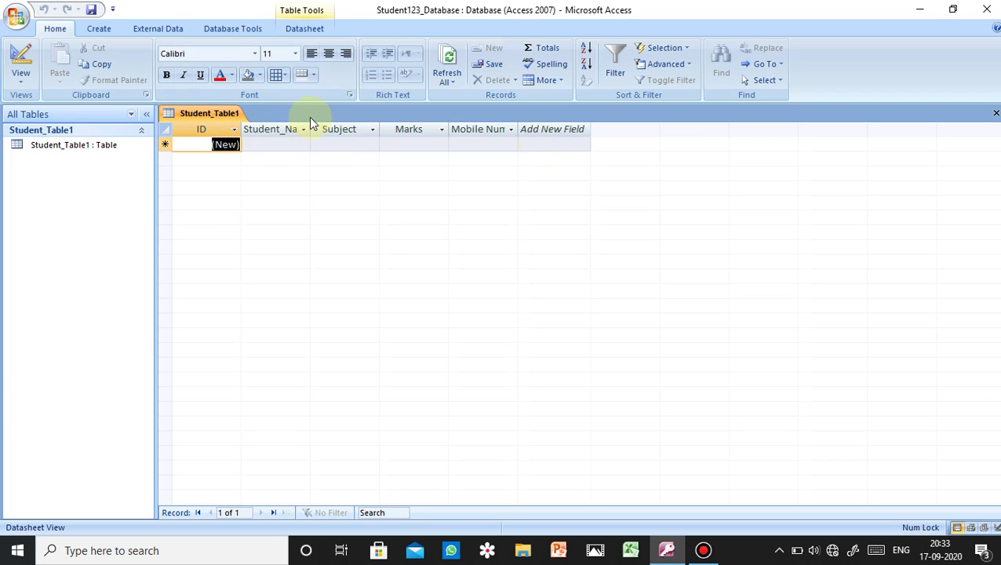
pyautogui.moveTo(311, 126); pyautogui.dragTo(323, 127)
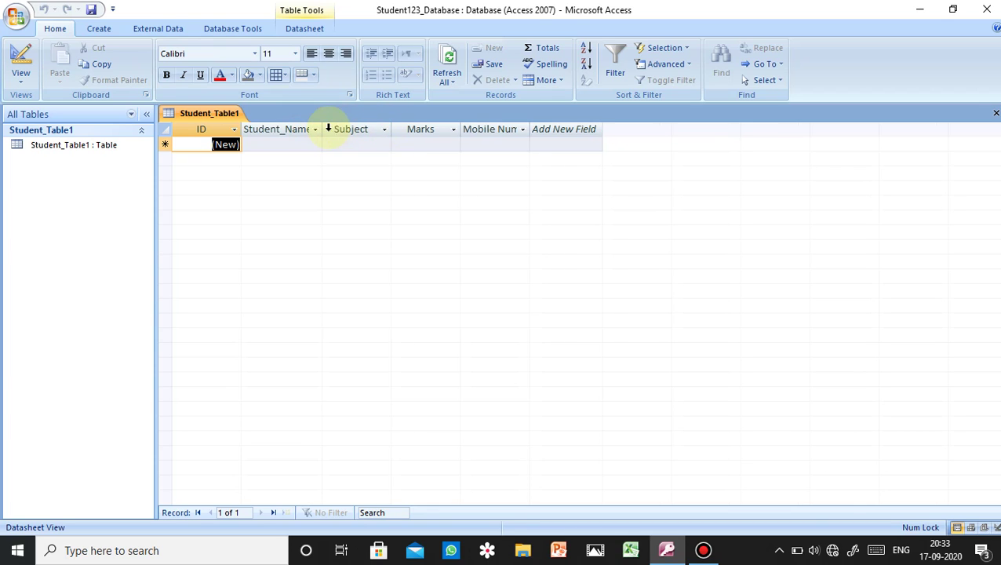
pyautogui.moveTo(321, 126); pyautogui.dragTo(334, 126)
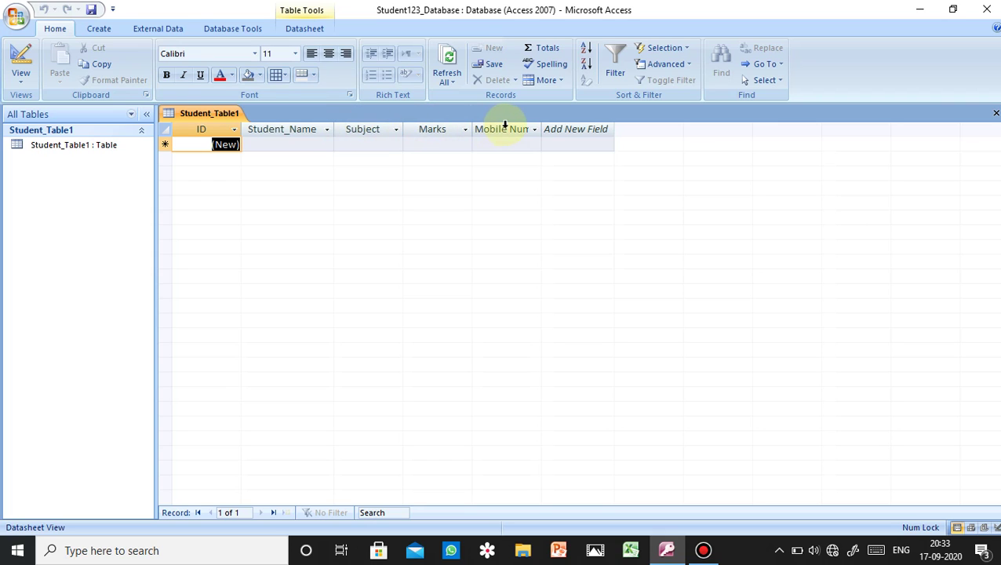
pyautogui.moveTo(402, 125); pyautogui.dragTo(426, 127)
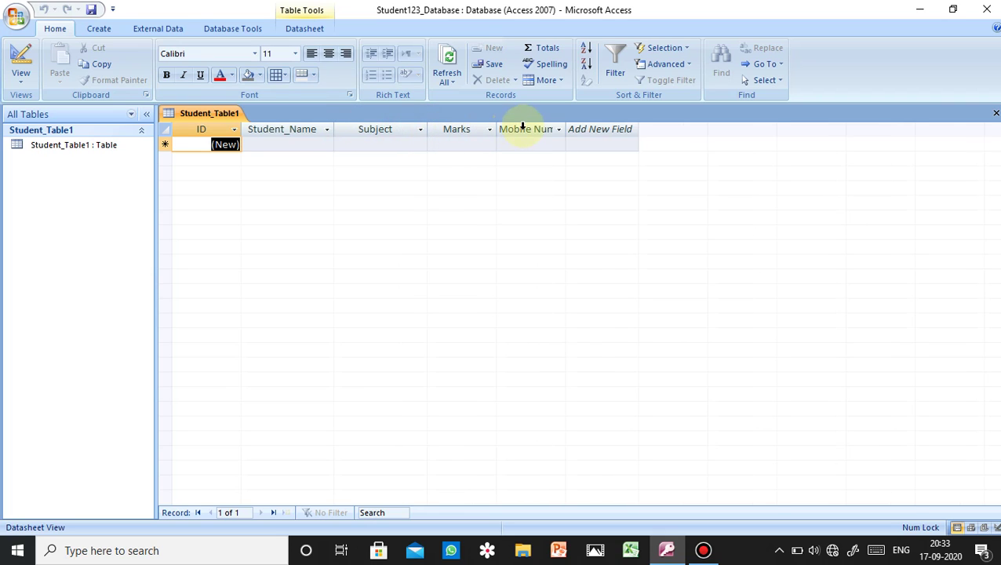
pyautogui.moveTo(564, 127); pyautogui.dragTo(590, 128)
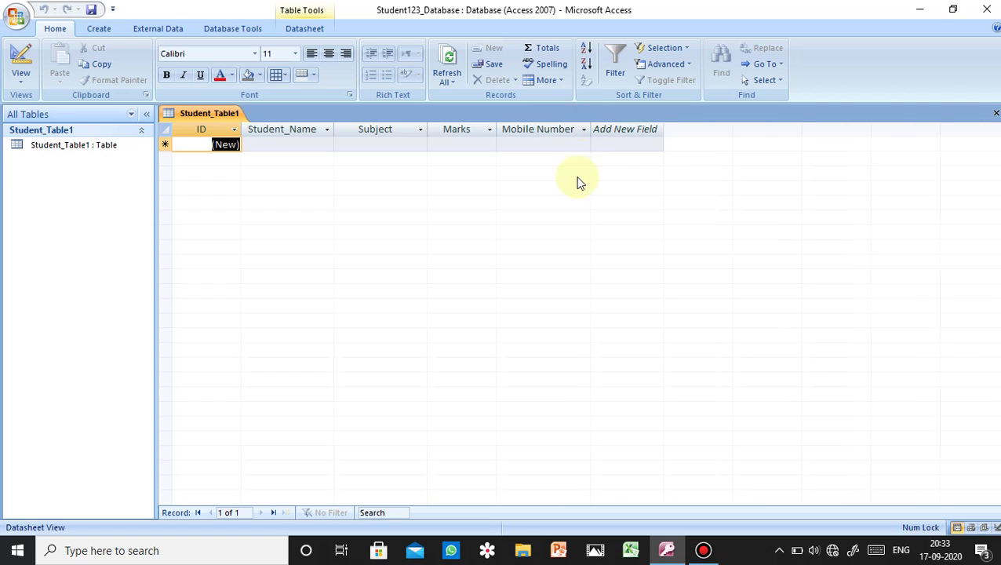
# - Enter record 1: the student's name, subject Math, marks 89 and a mobile number
pyautogui.click(320, 144)
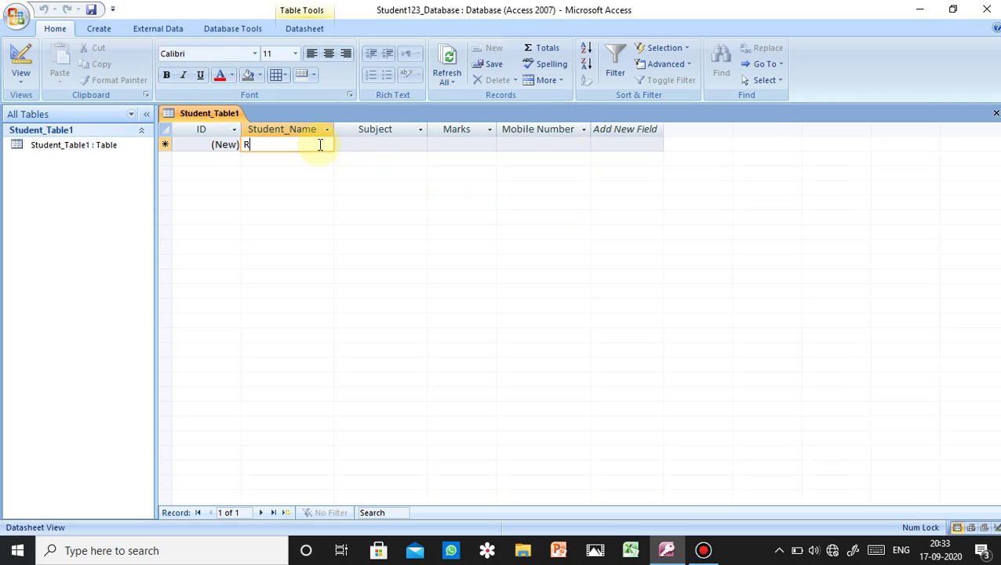
pyautogui.write('Rah')
pyautogui.press('BackSpace')
pyautogui.write('jesh')
pyautogui.click(397, 144)
pyautogui.write('Math')
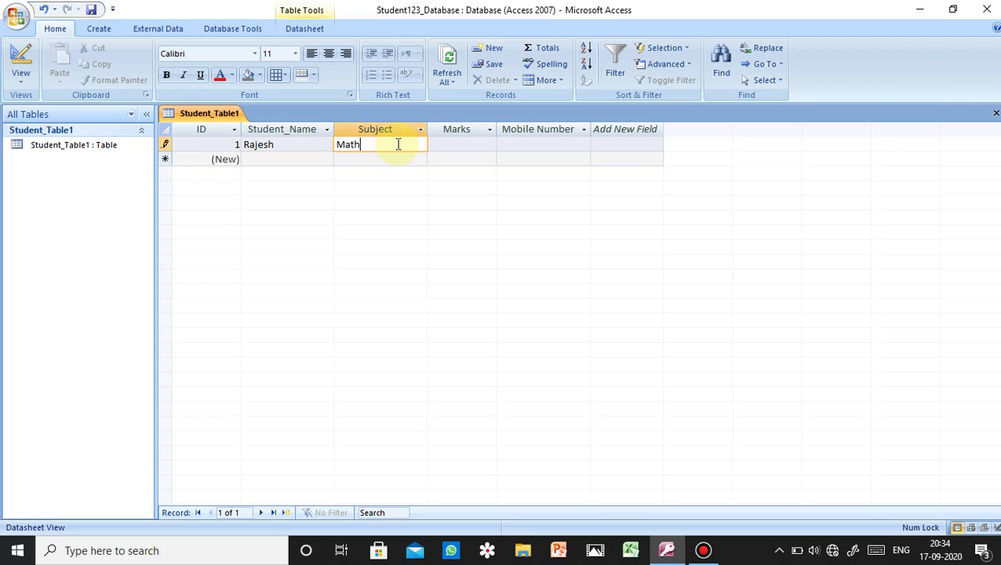
pyautogui.click(450, 146)
pyautogui.write('89')
pyautogui.click(566, 144)
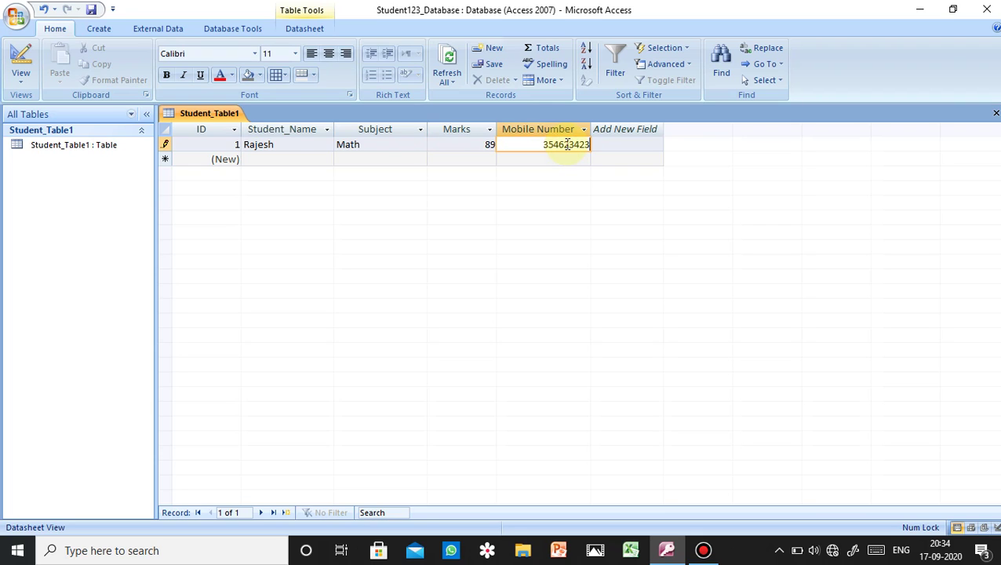
# - Enter record 2: the student's name, subject English, marks 98 and a mobile number
pyautogui.click(315, 161)
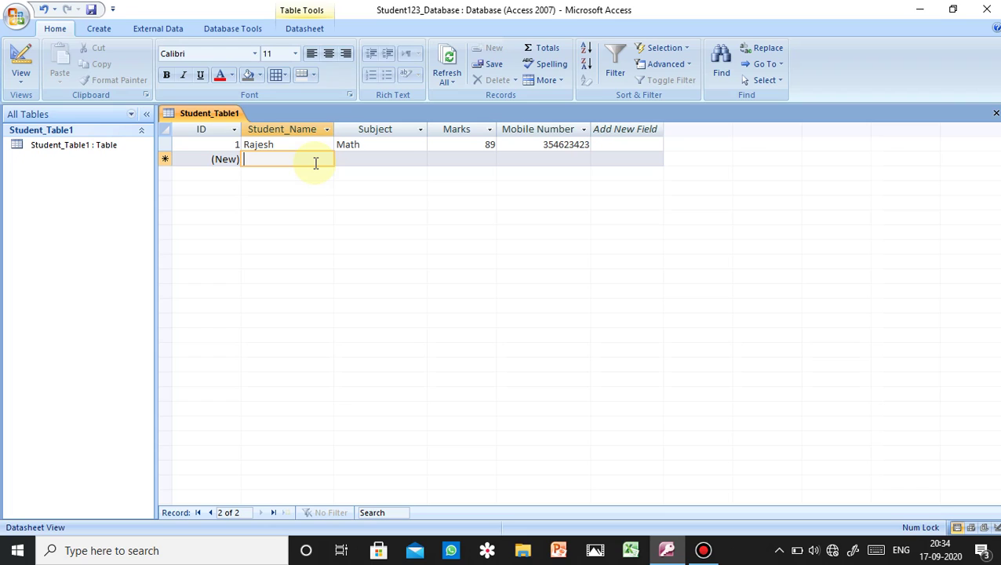
pyautogui.write('Neha')
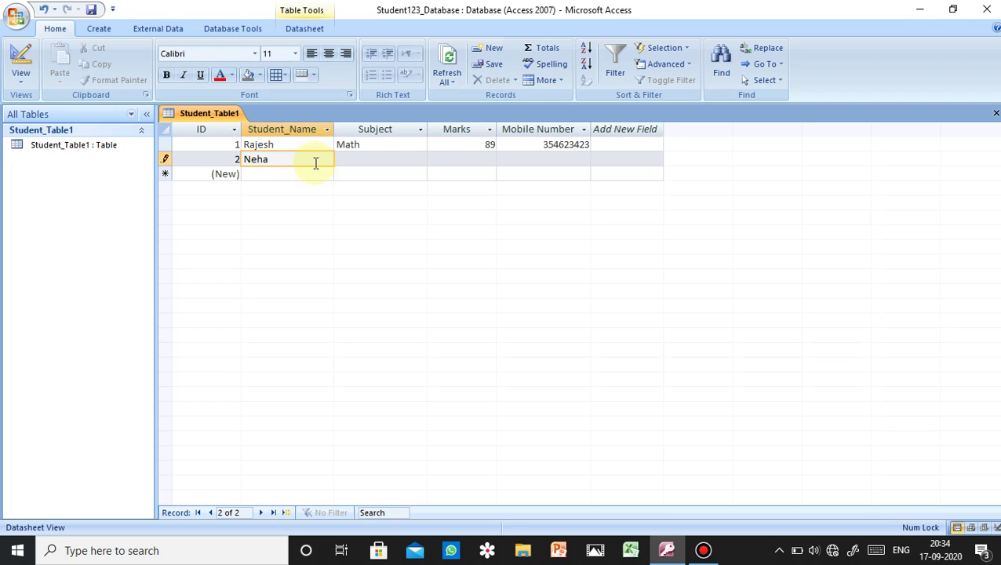
pyautogui.click(370, 158)
pyautogui.write('English')
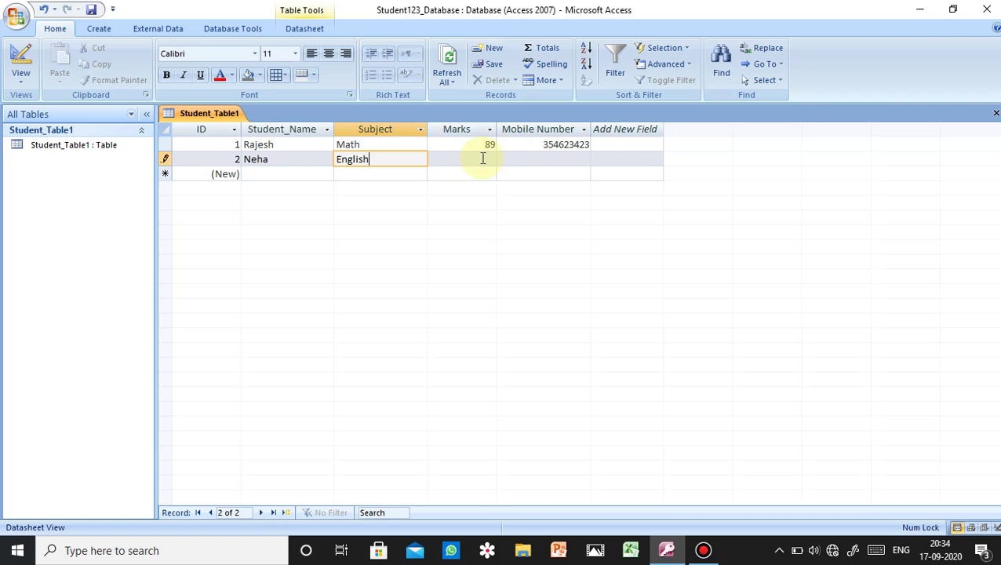
pyautogui.click(481, 159)
pyautogui.write('98')
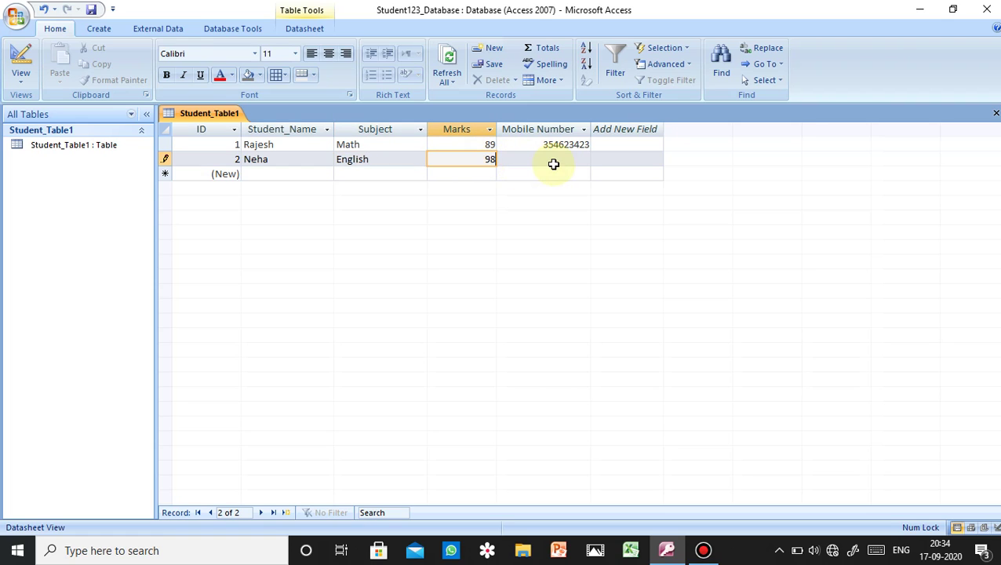
pyautogui.click(554, 159)
pyautogui.write('643674777')
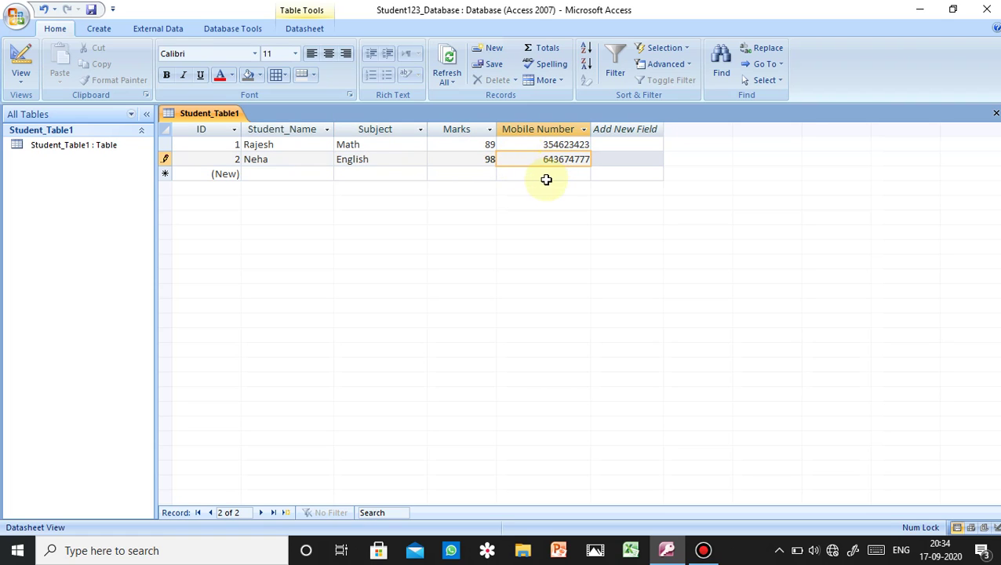
# - Enter record 3: the student's name, subject Hindi, marks 87 and a mobile number
pyautogui.click(307, 173)
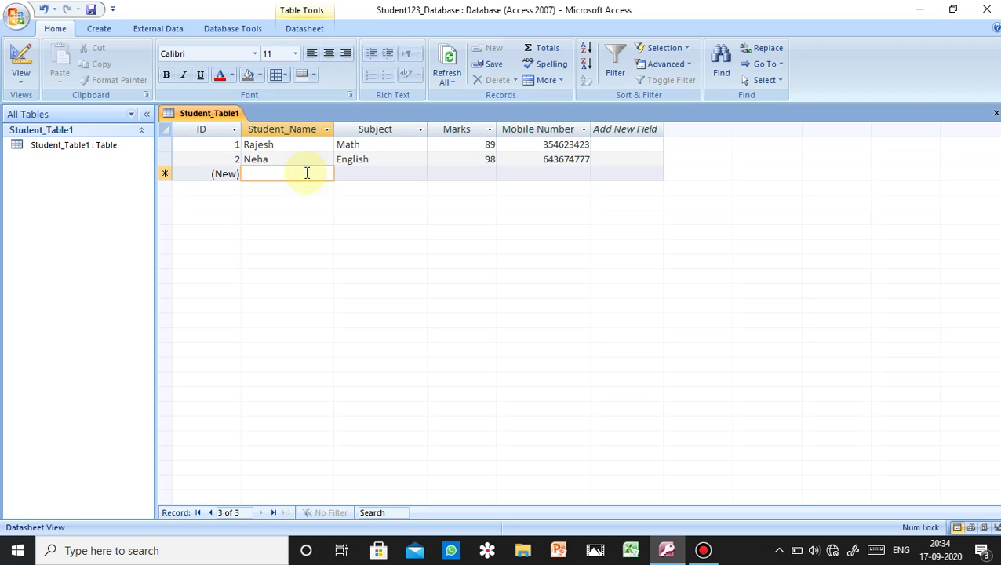
pyautogui.write('P')
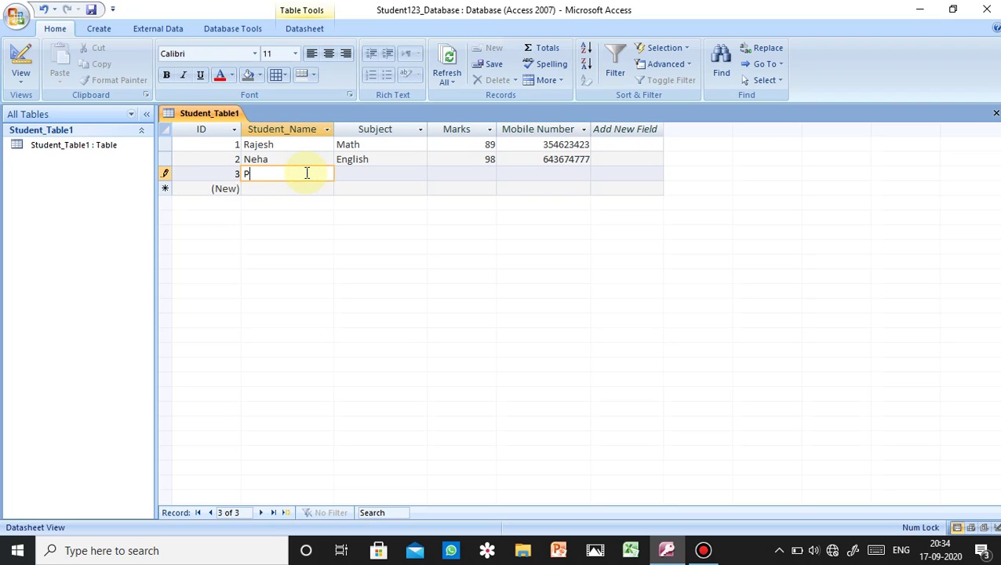
pyautogui.write('ooja')
pyautogui.click(359, 173)
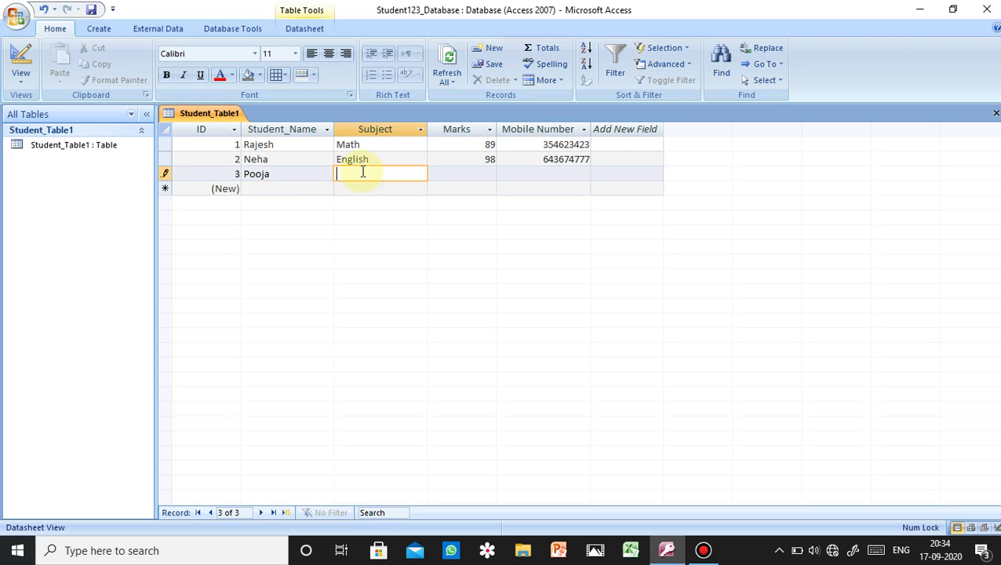
pyautogui.write('Hindi')
pyautogui.click(476, 167)
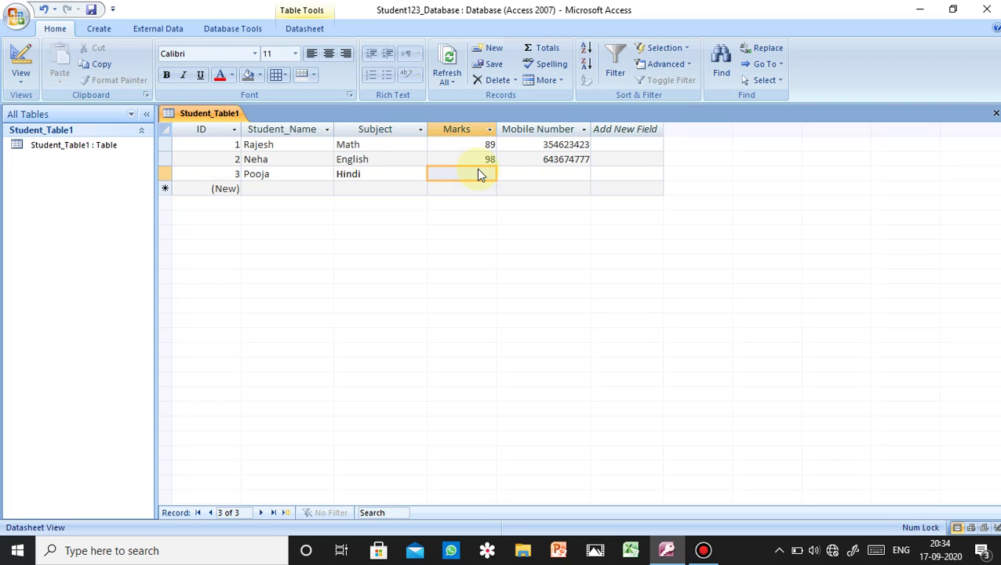
pyautogui.write('876')
pyautogui.press('BackSpace')
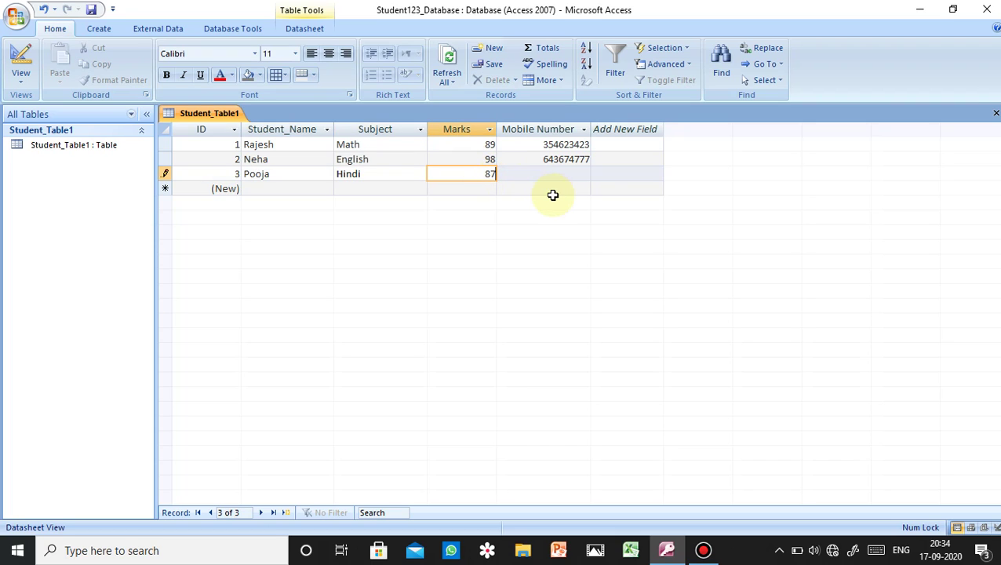
pyautogui.click(550, 176)
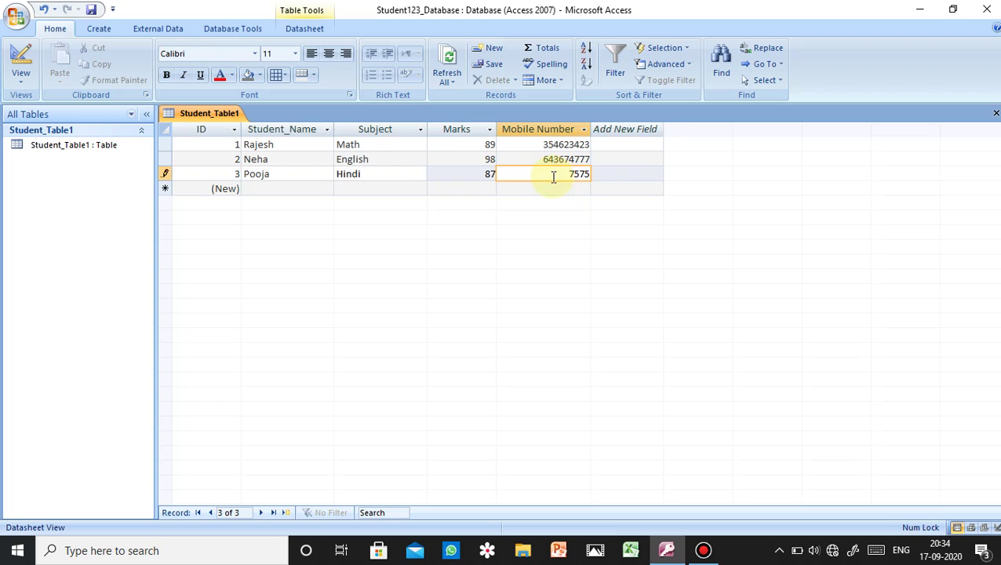
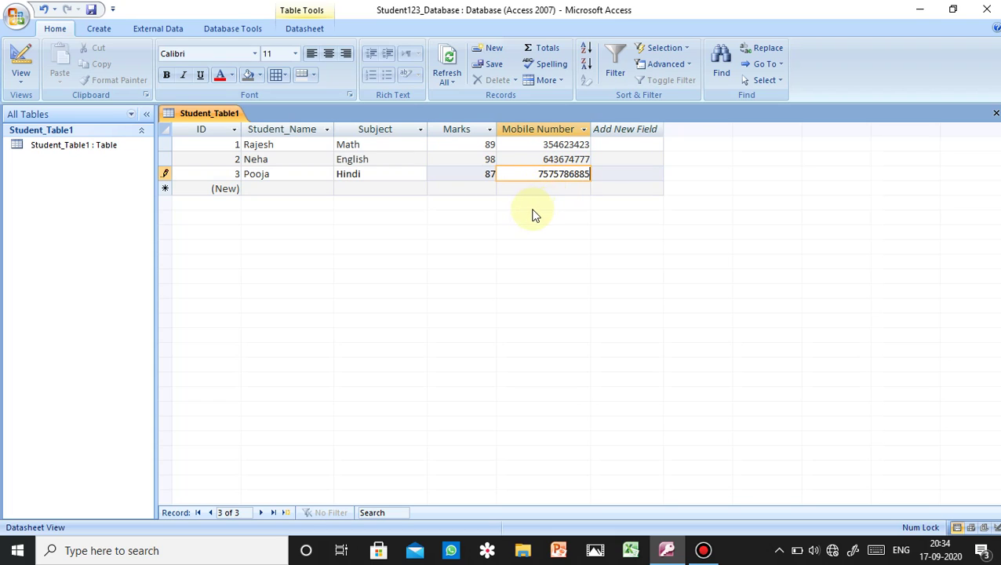
# - Enter record 4: the student's name, subject Computer, marks 96 and a mobile number
pyautogui.click(307, 190)
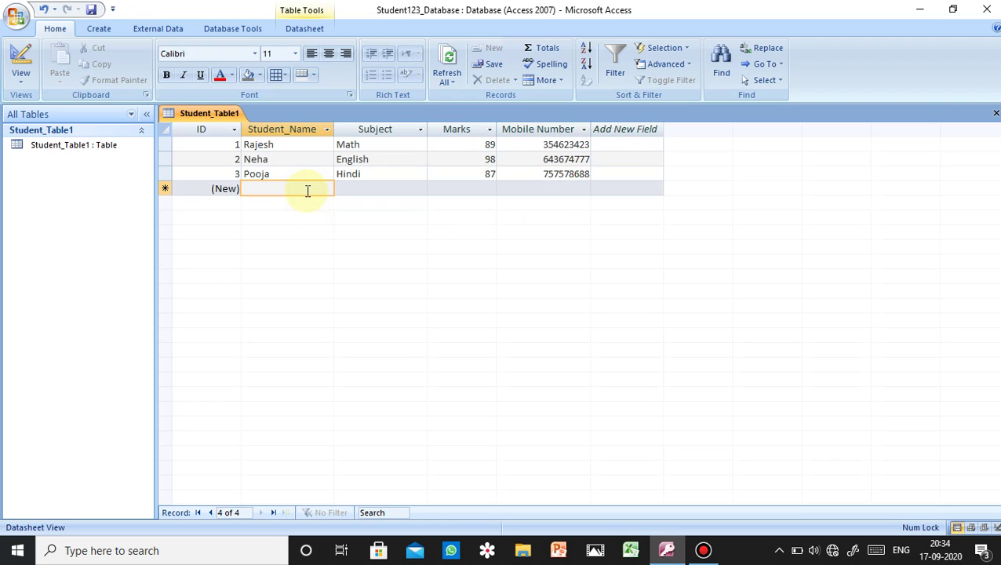
pyautogui.write('Riya')
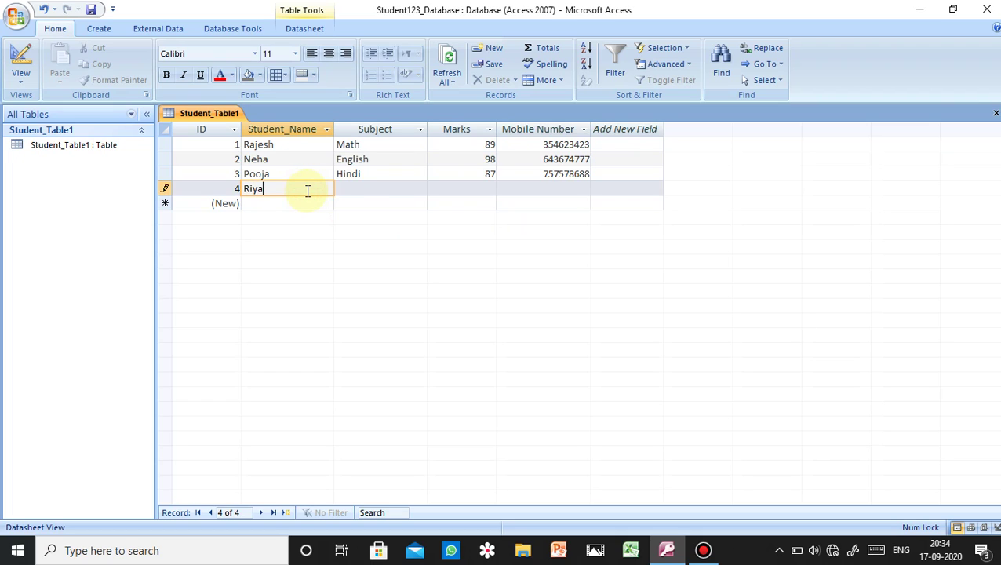
pyautogui.click(363, 186)
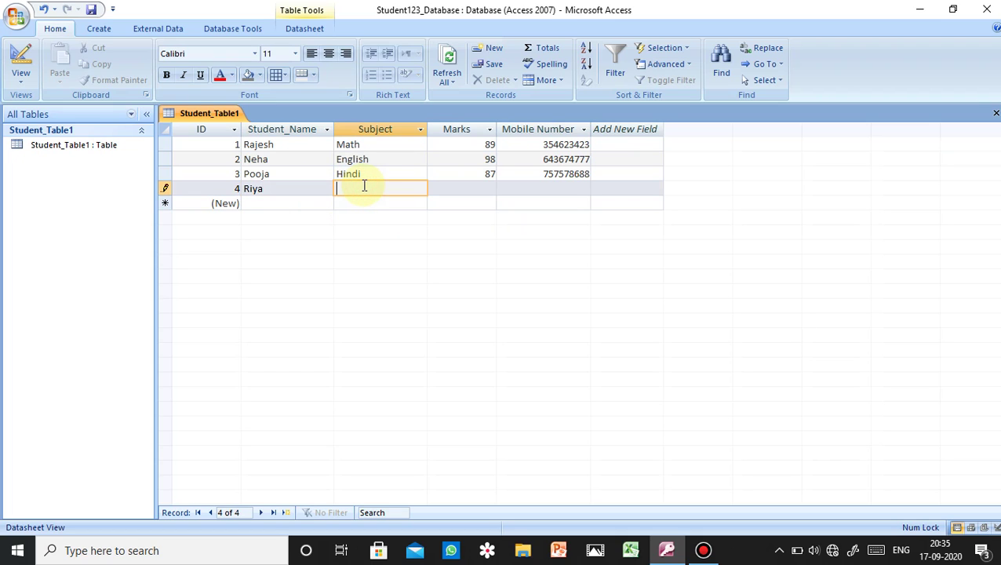
pyautogui.write('Compluter')
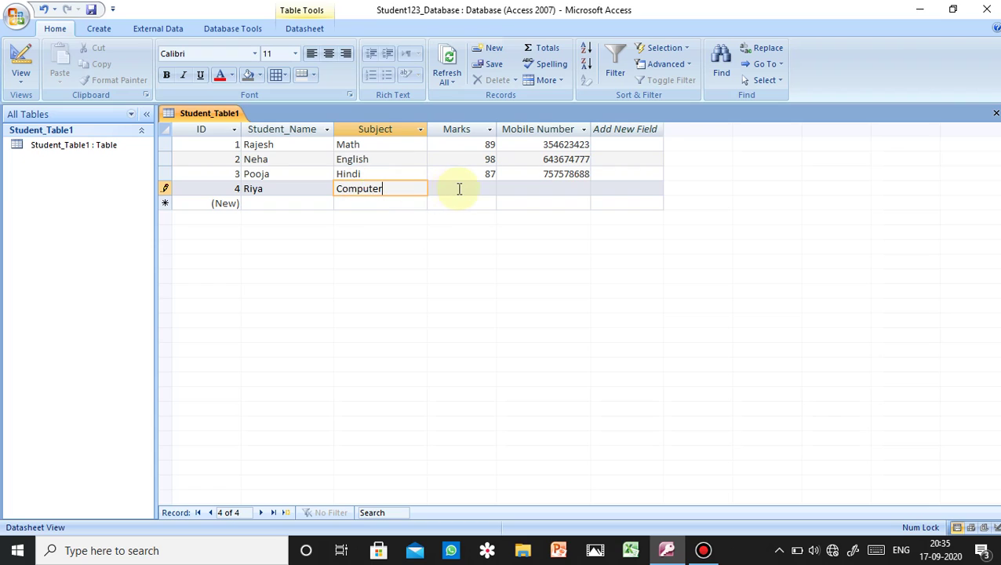
pyautogui.click(454, 188)
pyautogui.write('967')
pyautogui.press('BackSpace')
pyautogui.click(529, 186)
pyautogui.write('554653754')
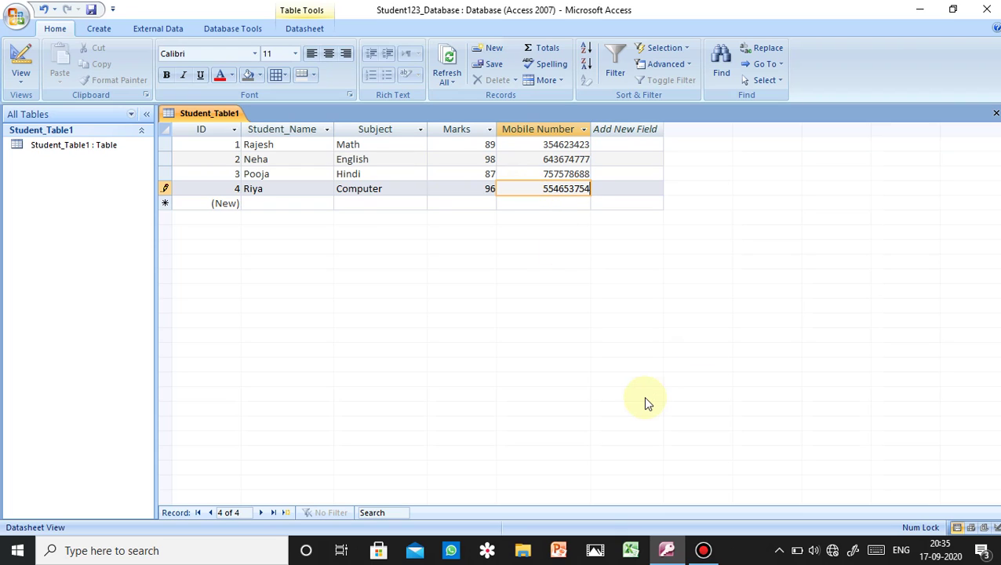
# - Save the four student records and open the table View list
pyautogui.click(91, 13)
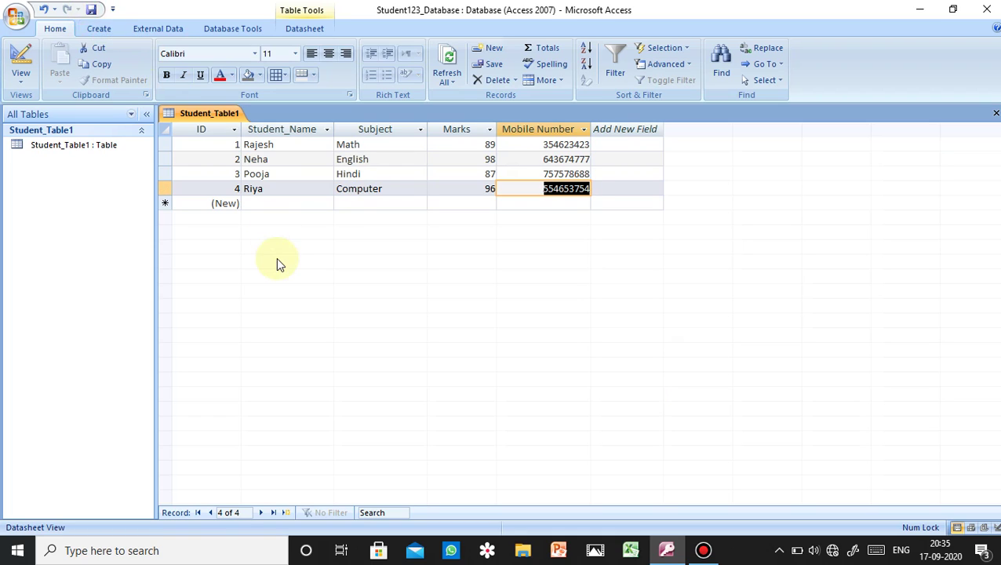
pyautogui.click(831, 215)
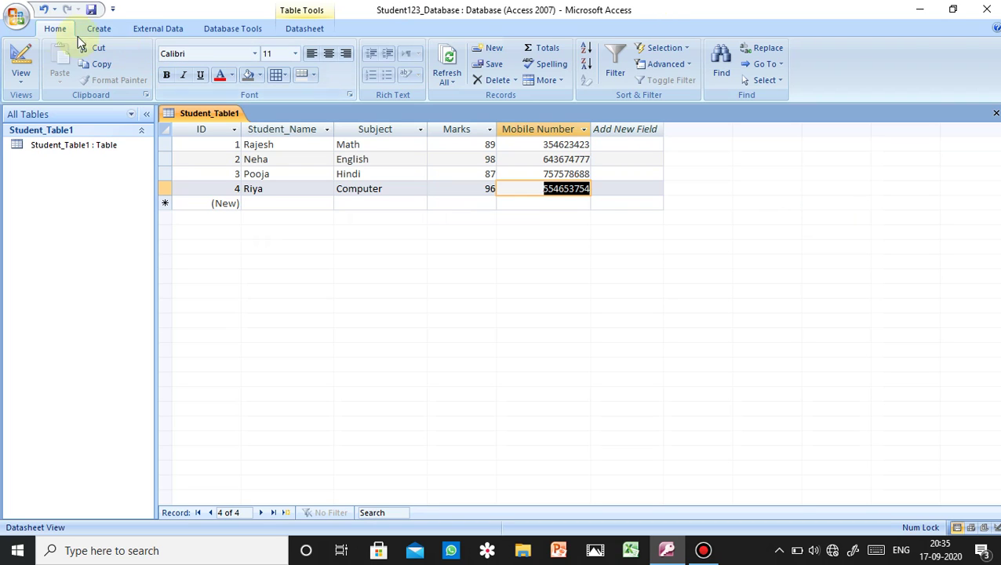
pyautogui.click(21, 76)
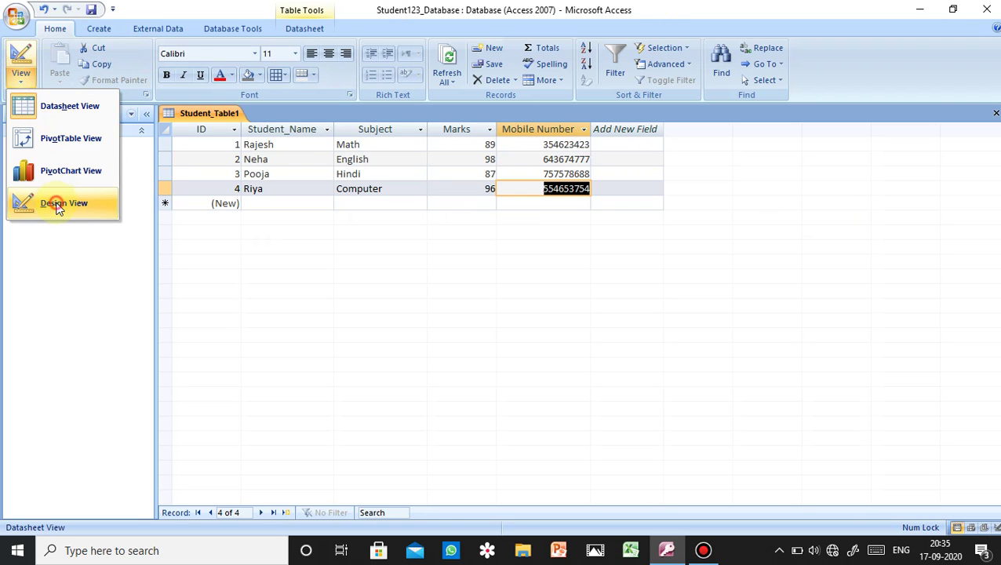
# - Switch Student_Table1 to Design view
pyautogui.click(55, 203)
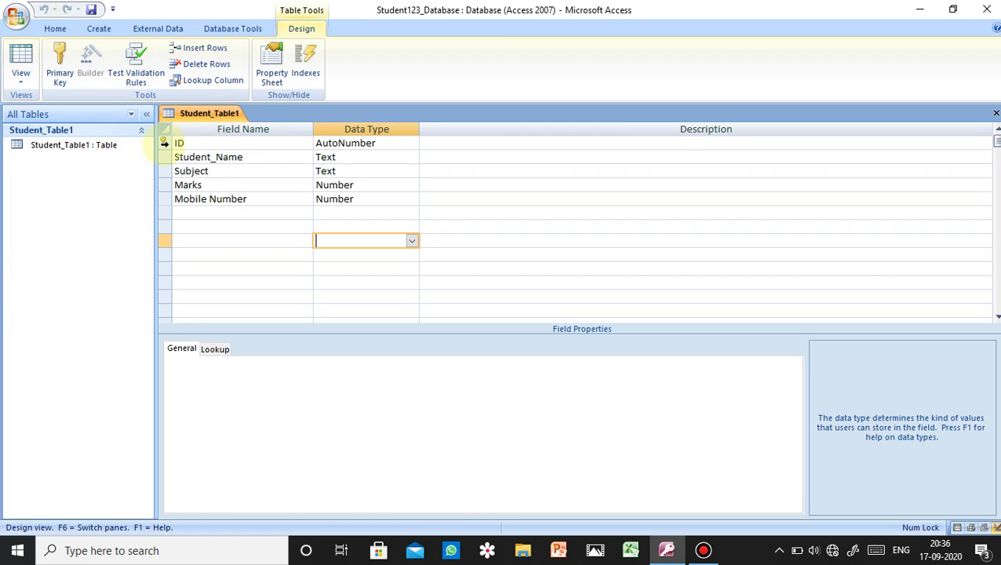
# - Remove the primary key from ID and make Mobile Number the primary key
pyautogui.rightClick(164, 143)
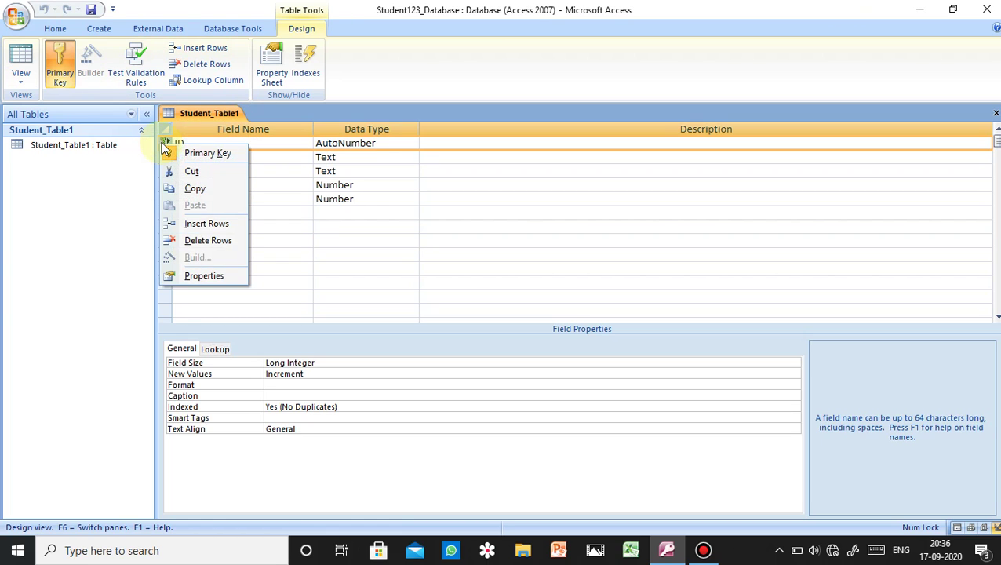
pyautogui.click(189, 154)
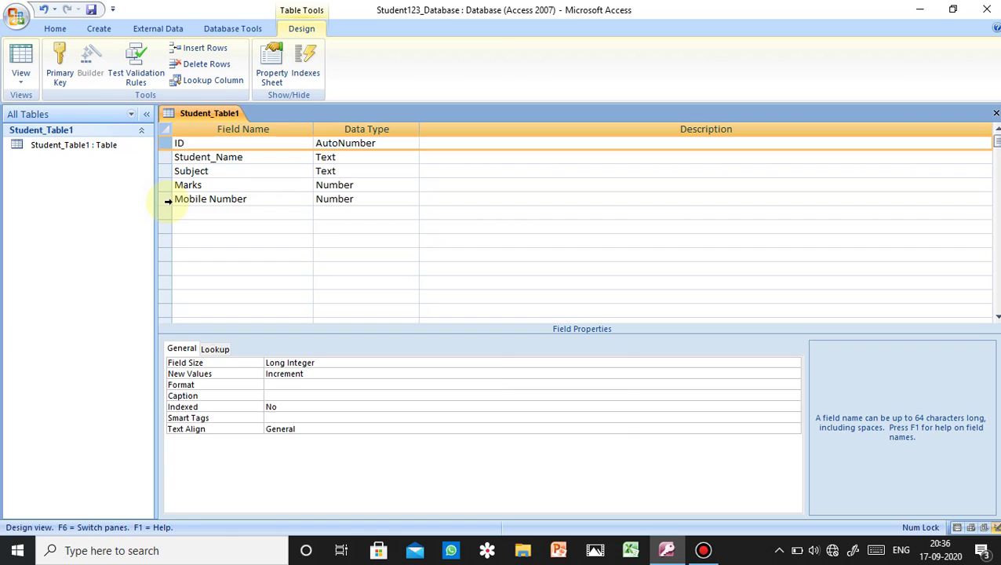
pyautogui.click(166, 200)
pyautogui.rightClick(168, 204)
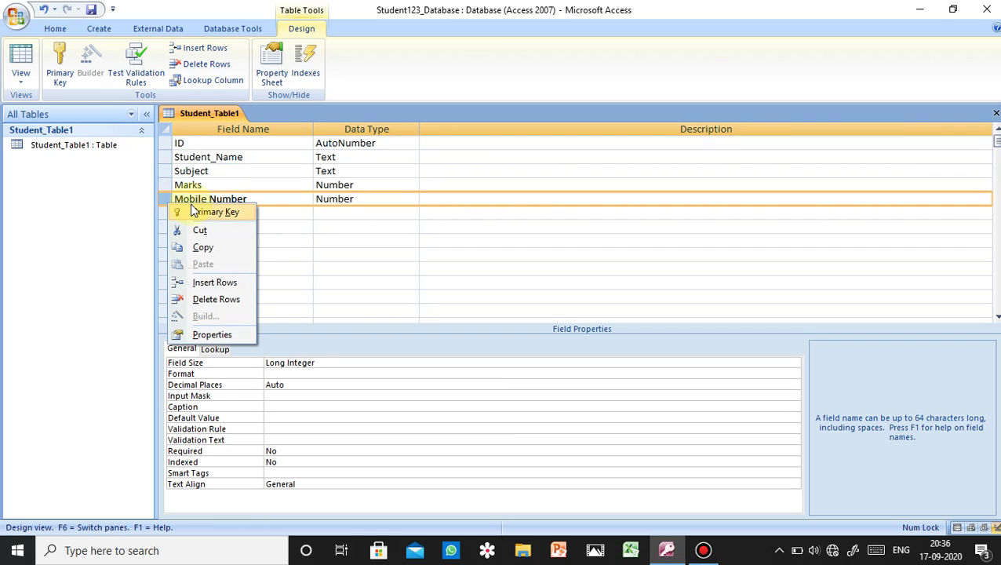
pyautogui.click(198, 213)
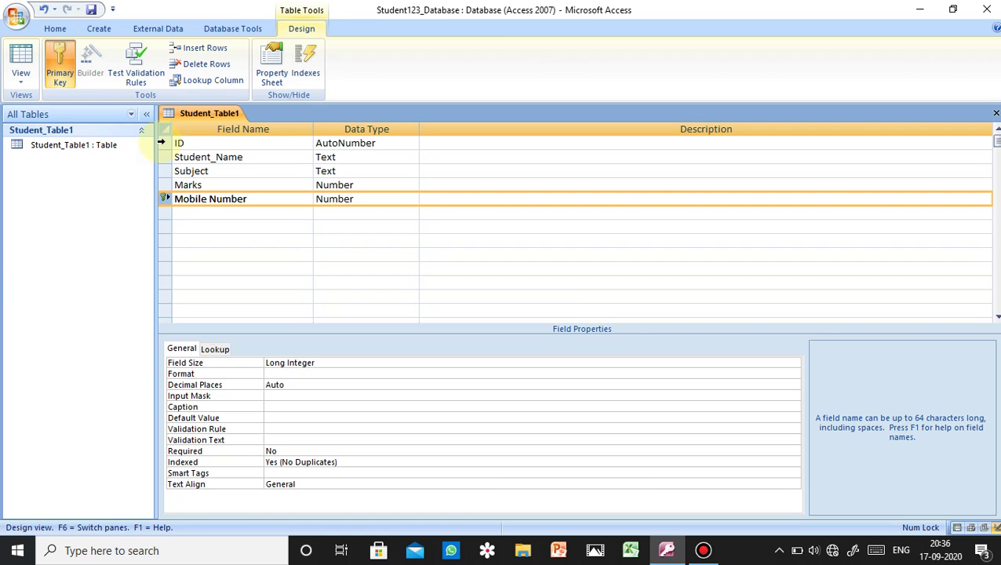
# - Set ID back as the table's primary key
pyautogui.click(163, 142)
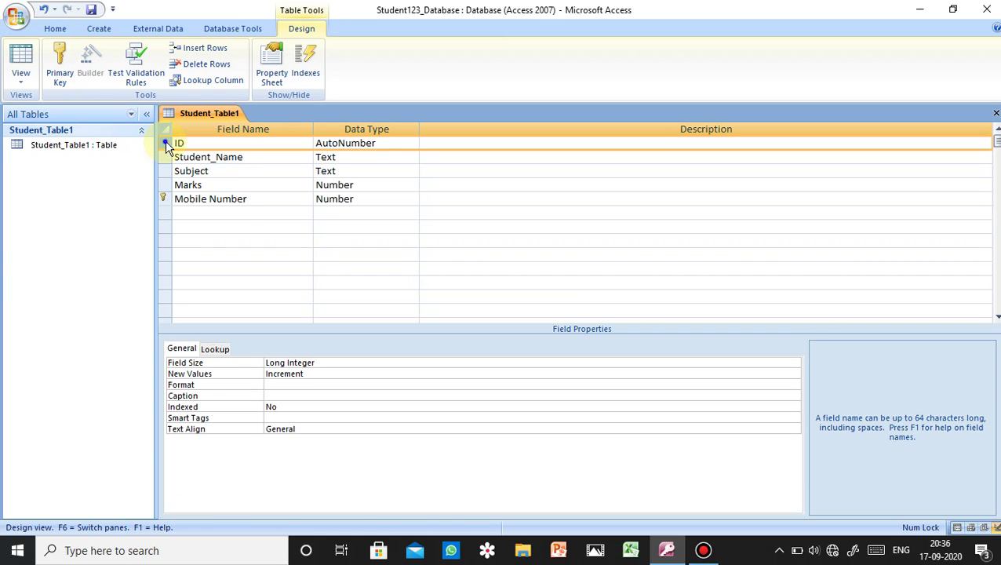
pyautogui.rightClick(167, 148)
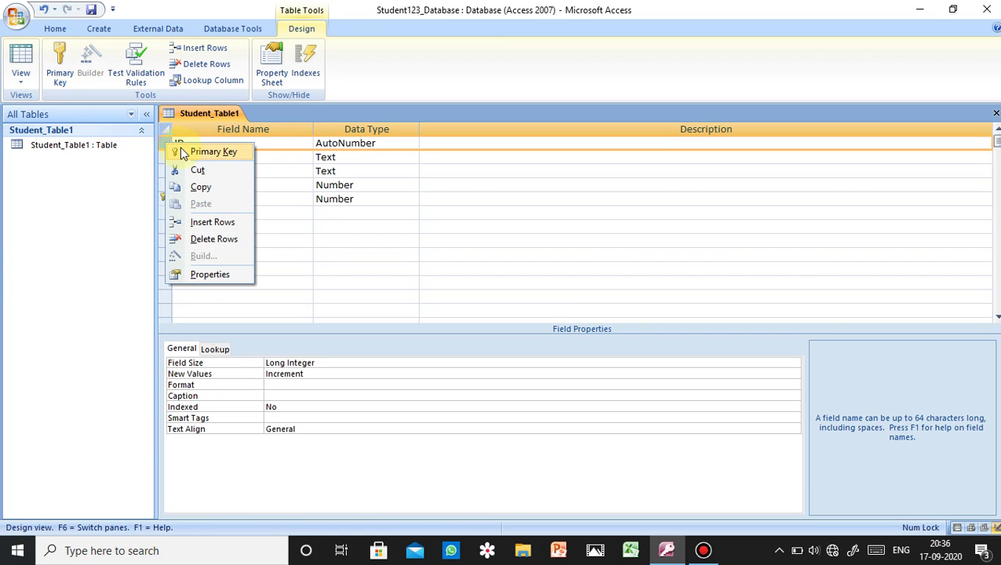
pyautogui.click(181, 152)
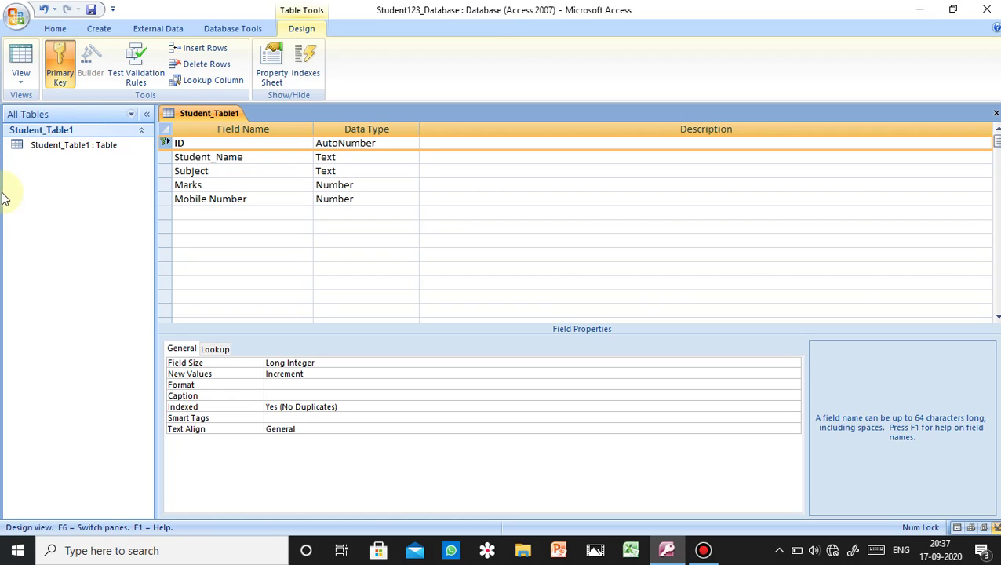
# - Create a new query in design view with Student_Table1 as its source table
pyautogui.click(99, 32)
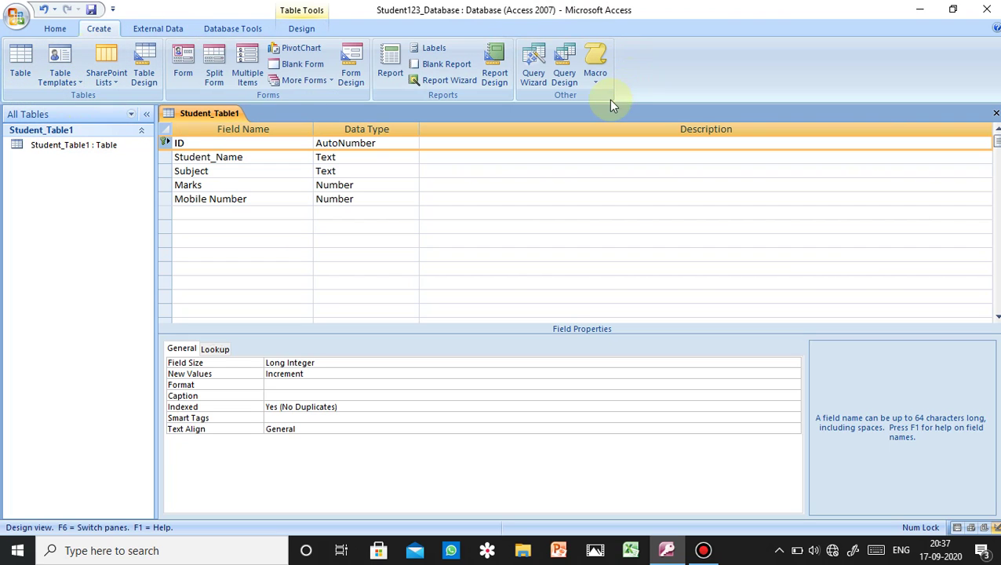
pyautogui.click(565, 76)
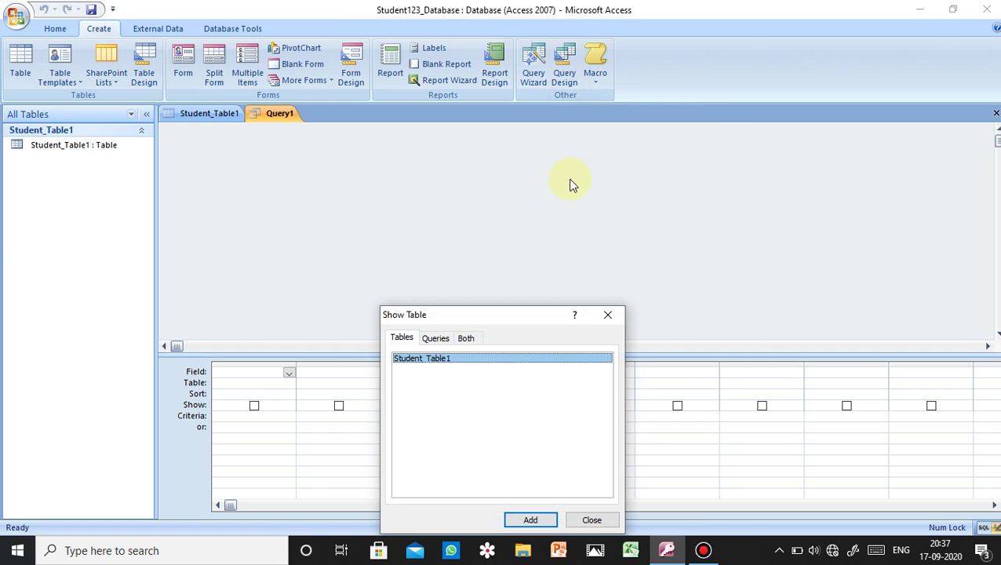
pyautogui.moveTo(540, 317); pyautogui.dragTo(620, 163)
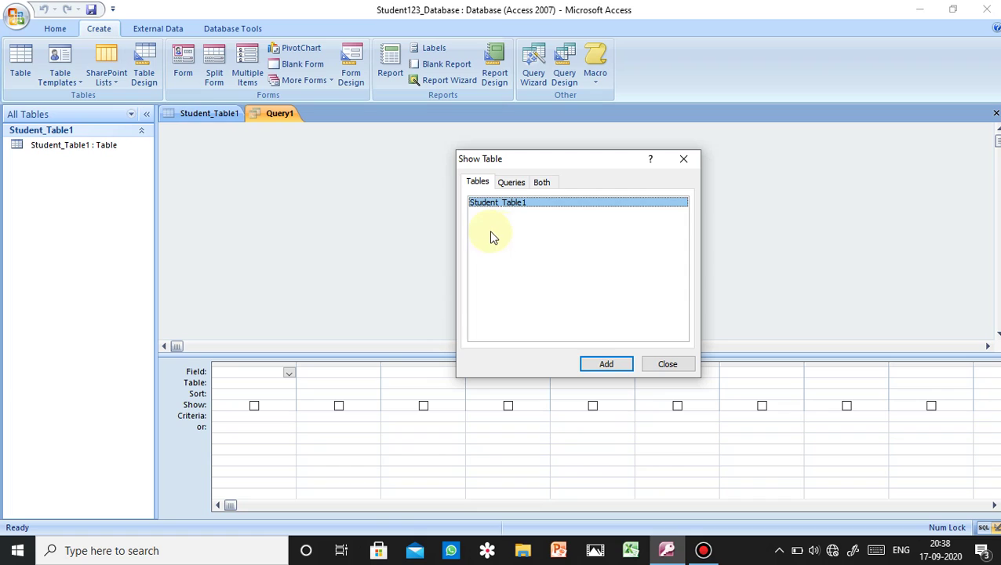
pyautogui.click(606, 364)
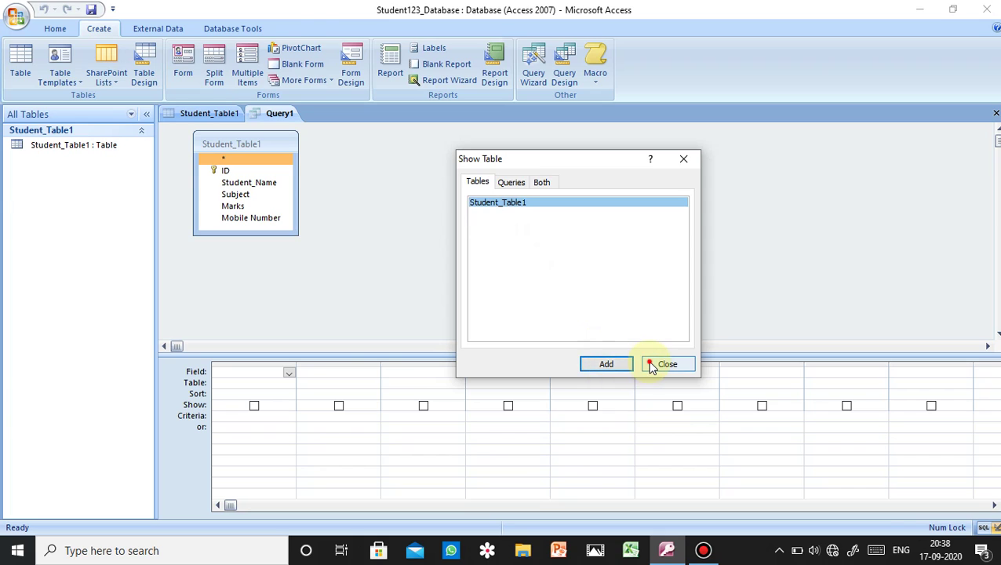
pyautogui.click(649, 365)
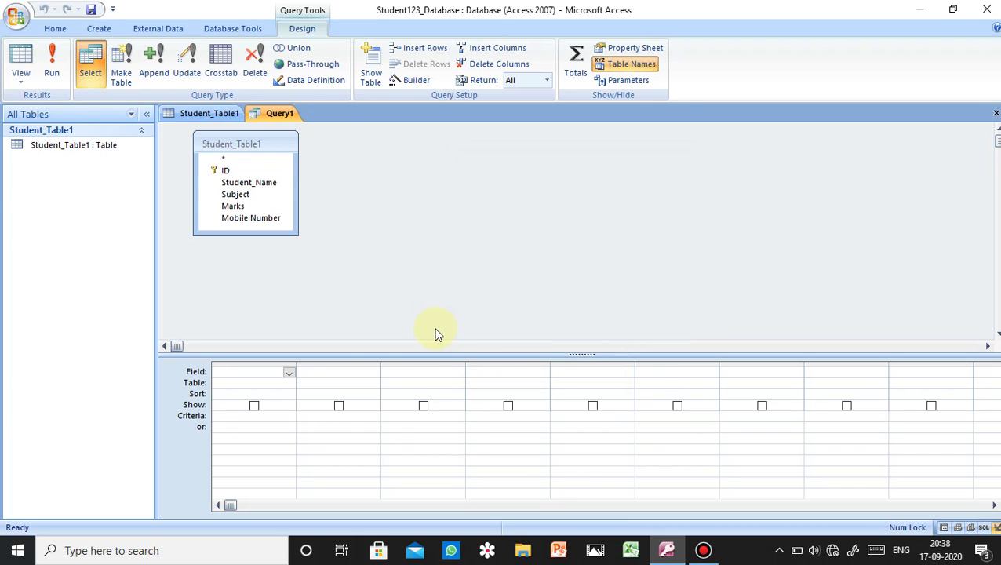
# - Drag the pane splitter upward to enlarge the query design grid below Student_Table1
pyautogui.moveTo(443, 355); pyautogui.dragTo(450, 316)
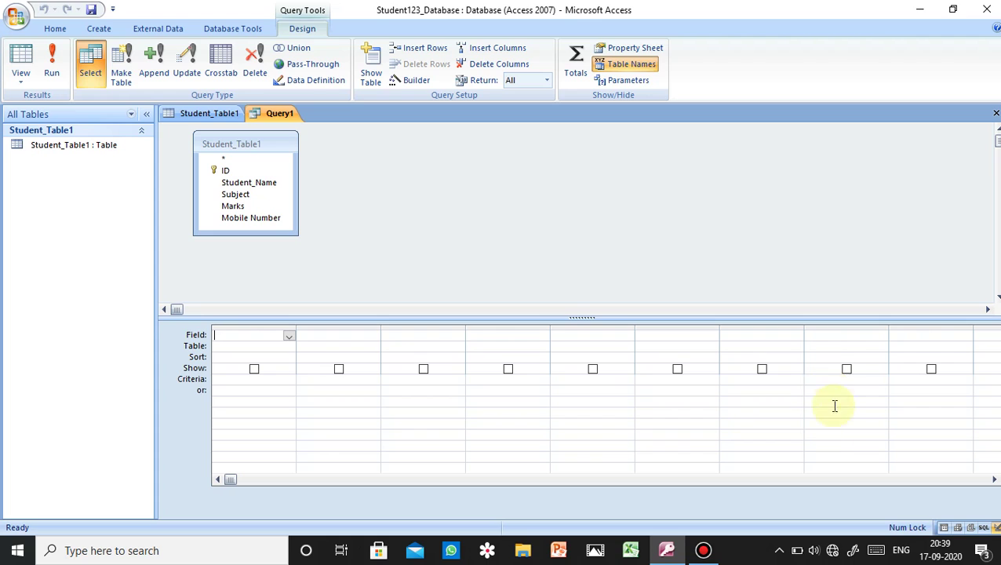
pyautogui.click(223, 182)
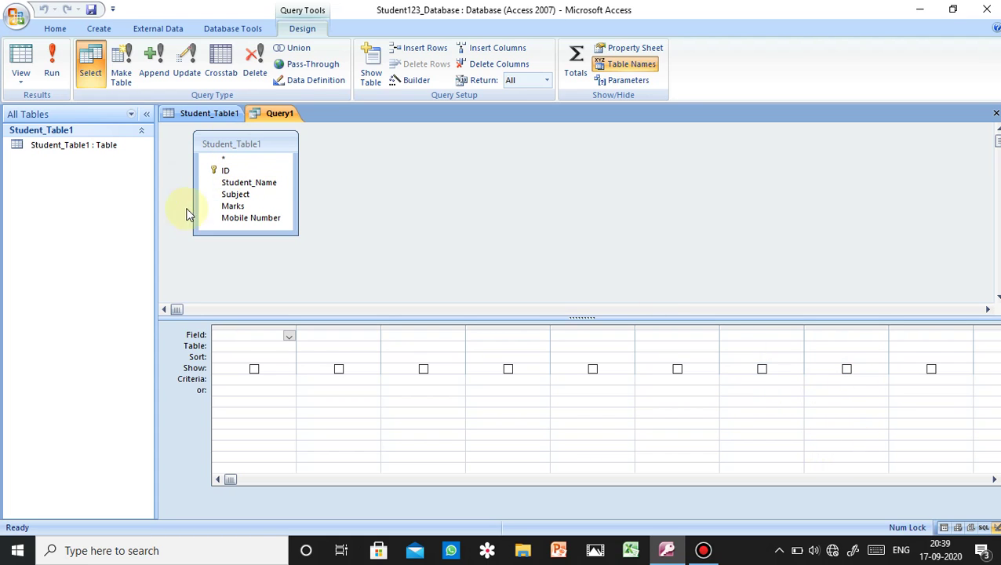
pyautogui.click(274, 171)
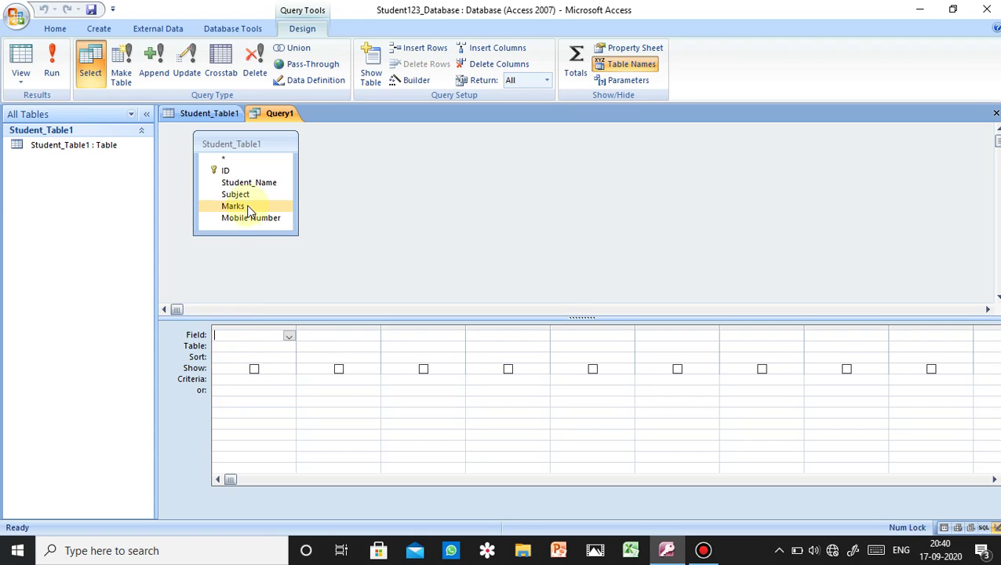
# - Add ID, Student_Name and Marks as query columns and run the query, which reports the table is open
pyautogui.click(243, 173)
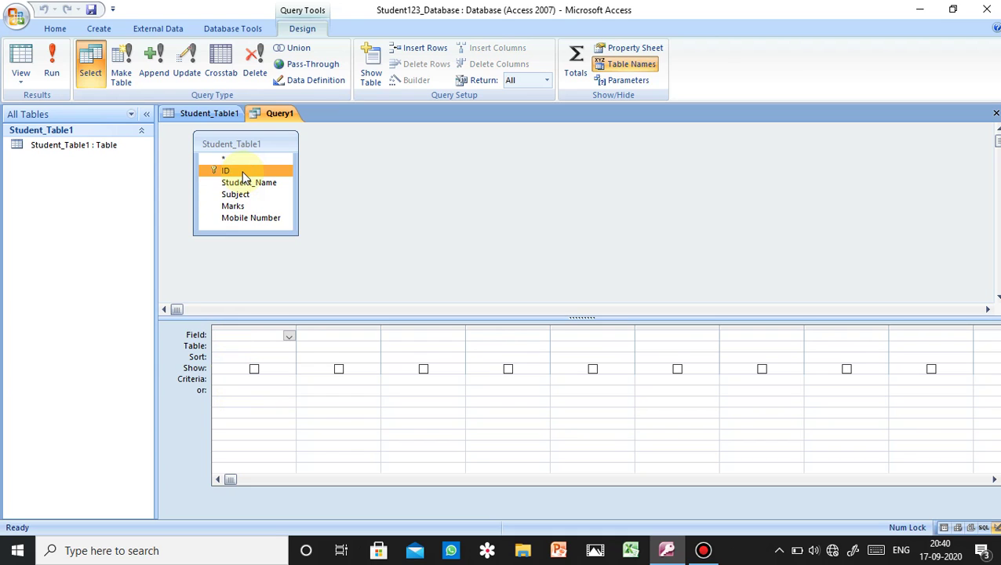
pyautogui.doubleClick(243, 172)
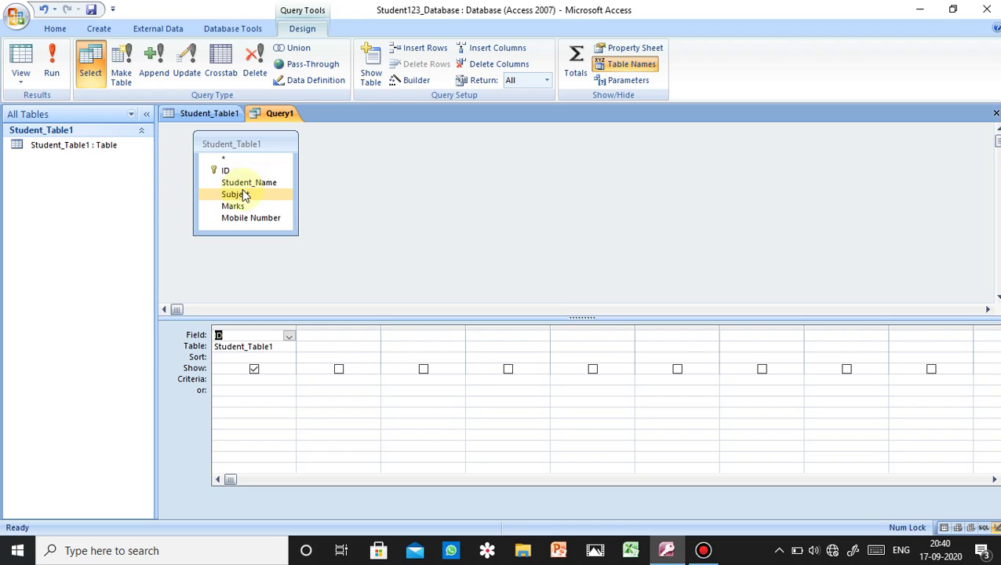
pyautogui.doubleClick(245, 183)
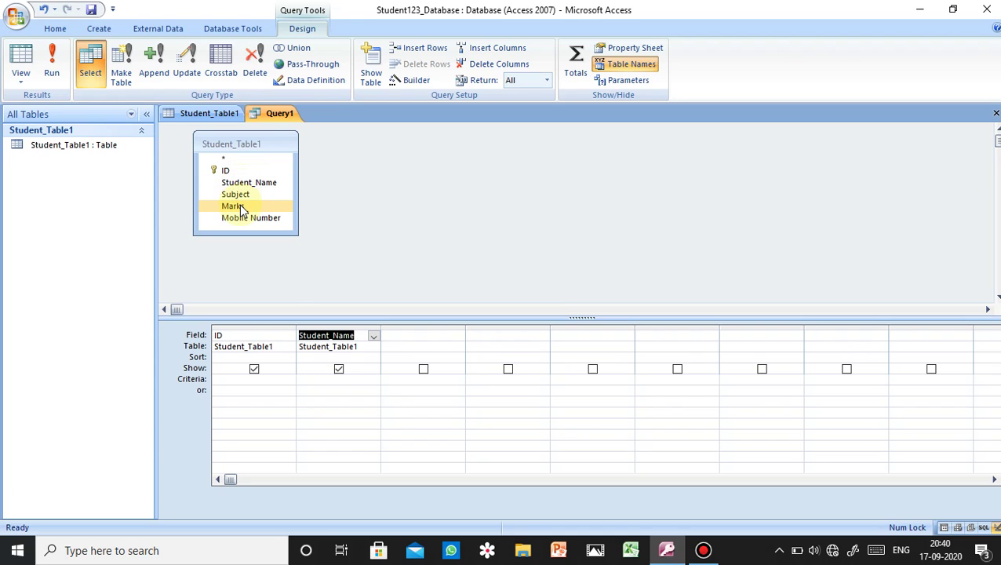
pyautogui.click(240, 206)
pyautogui.doubleClick(240, 206)
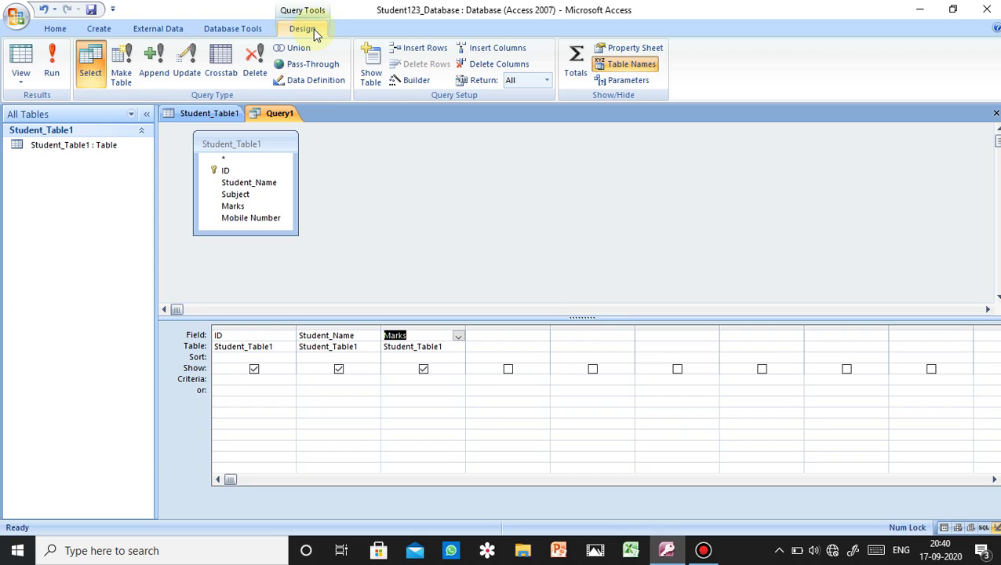
pyautogui.click(55, 67)
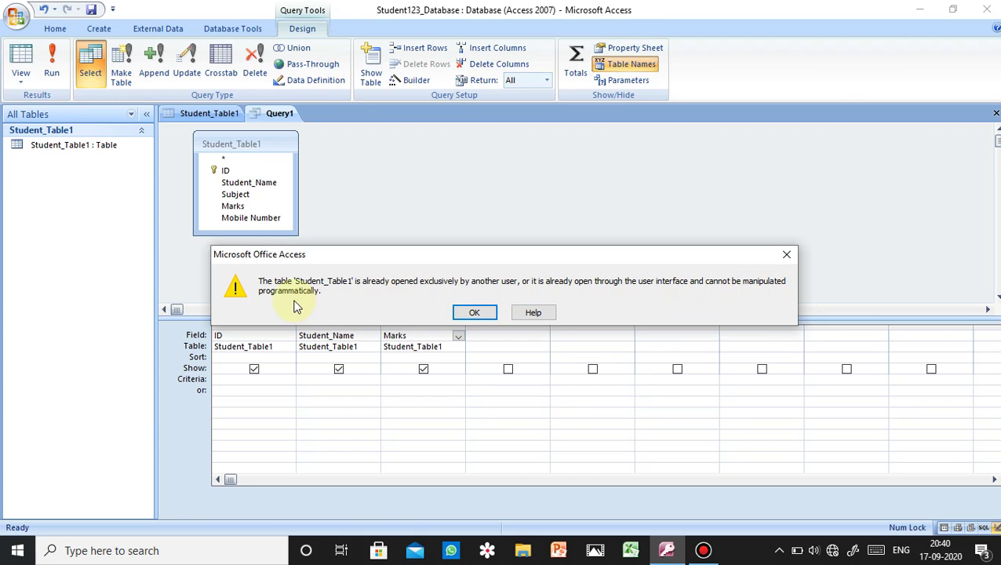
# - Dismiss the warning, then close the Student_Table1 design, saving its changes
pyautogui.click(464, 313)
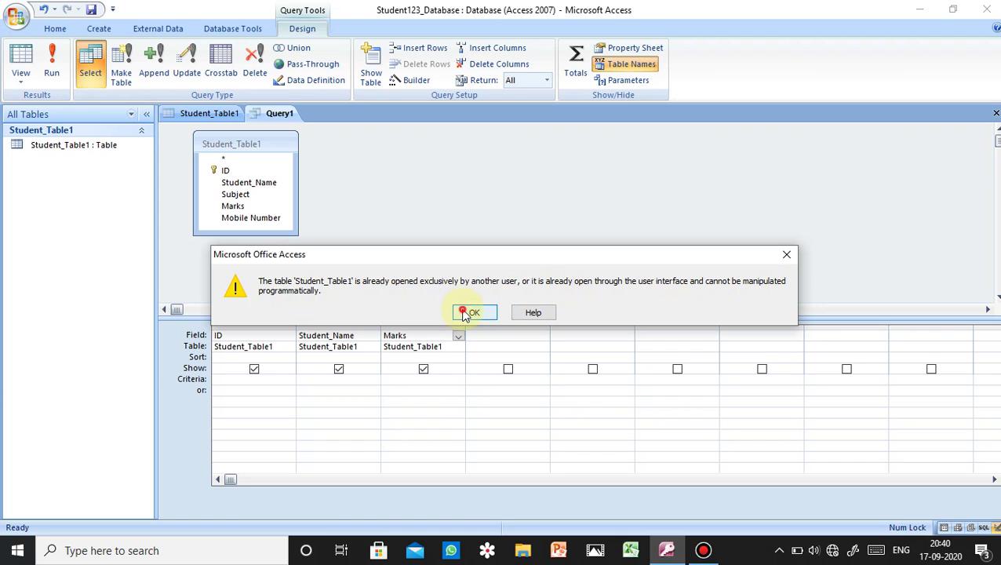
pyautogui.rightClick(216, 114)
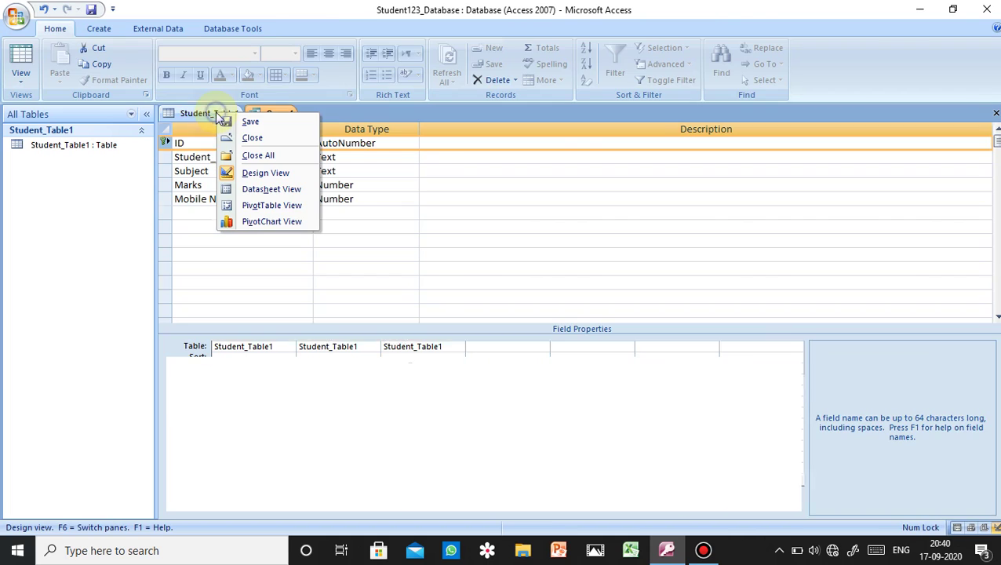
pyautogui.click(251, 137)
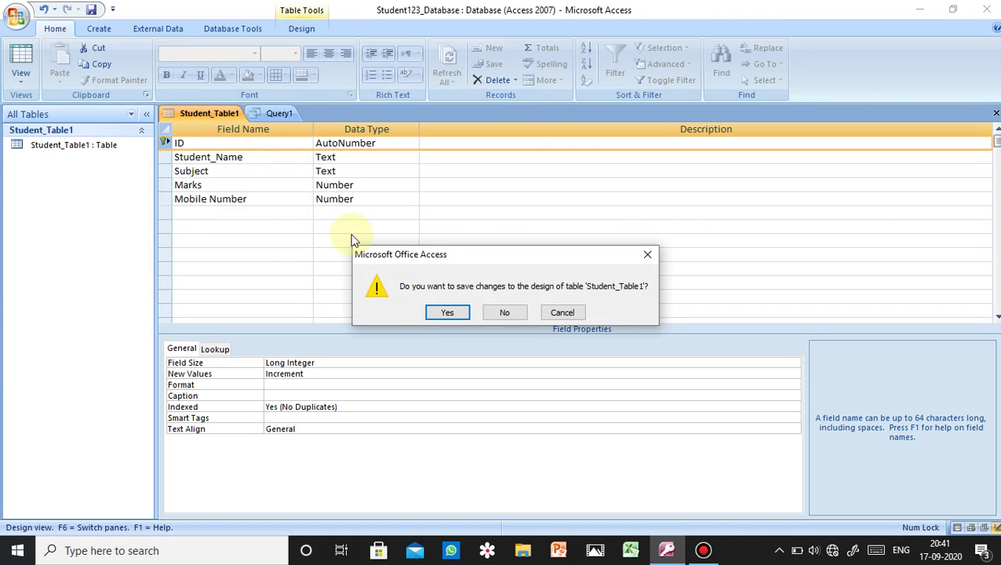
pyautogui.click(443, 313)
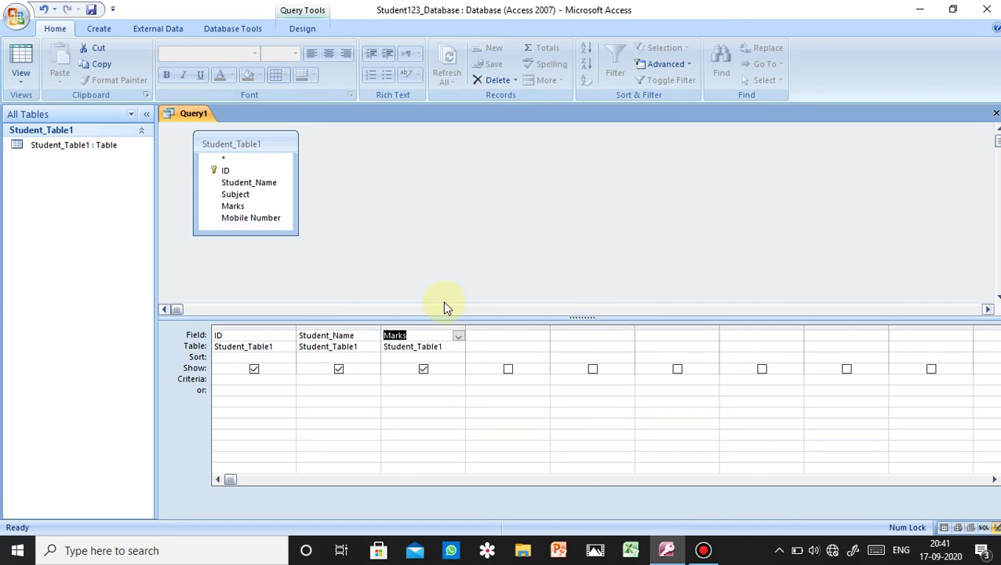
# - Run Query1 to list ID, Student_Name and Marks (89, 98, 87, 96) for the four students
pyautogui.click(226, 196)
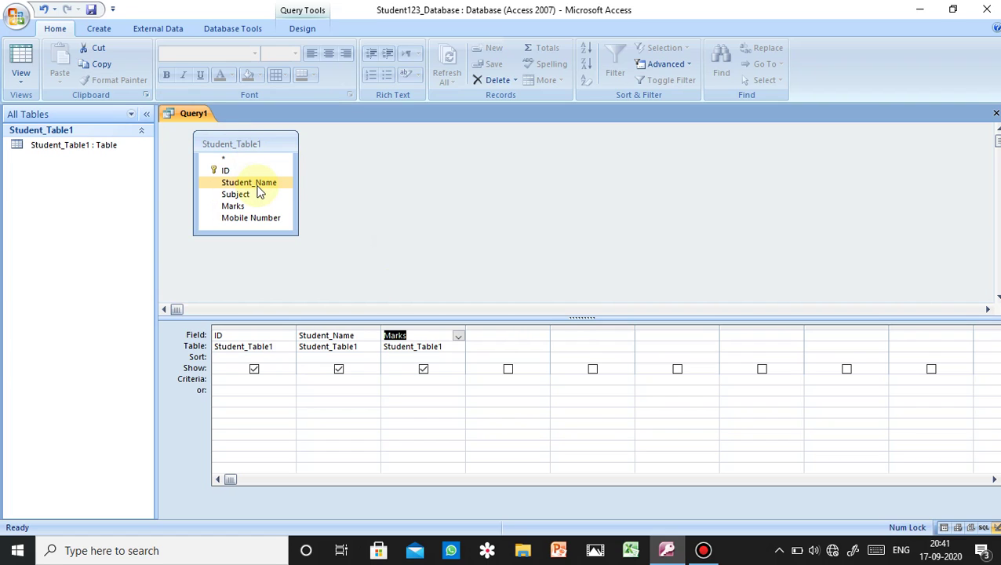
pyautogui.click(242, 347)
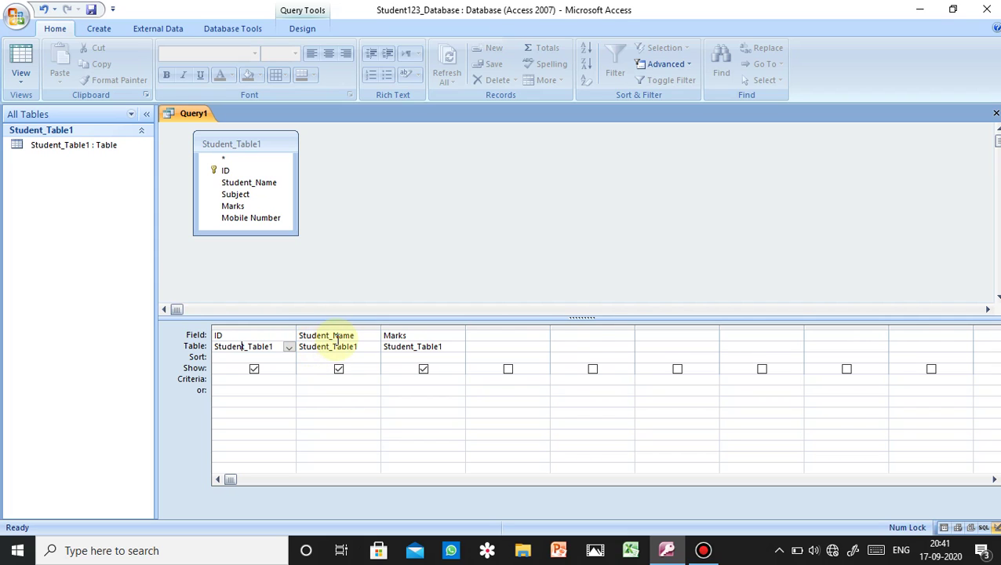
pyautogui.click(388, 335)
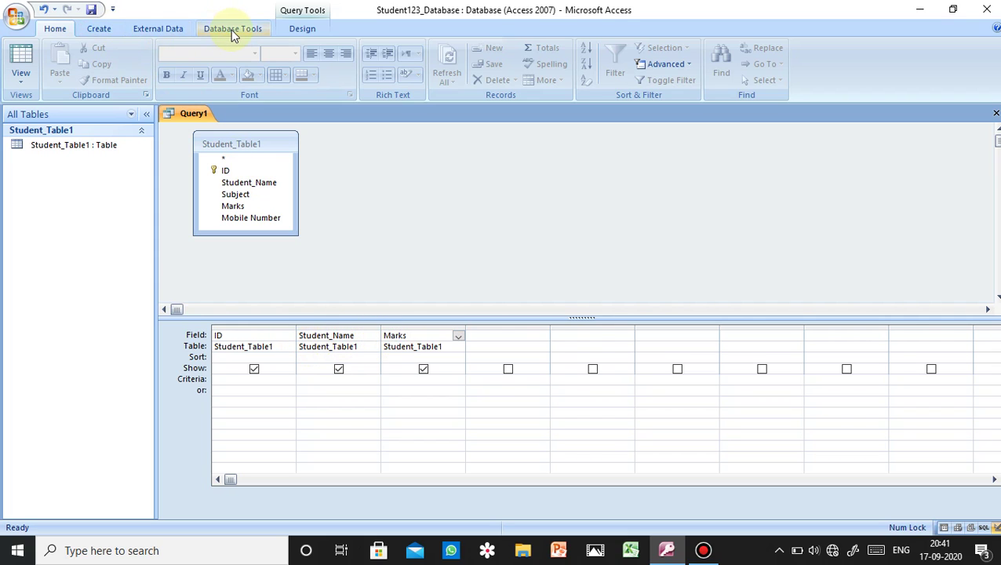
pyautogui.click(302, 29)
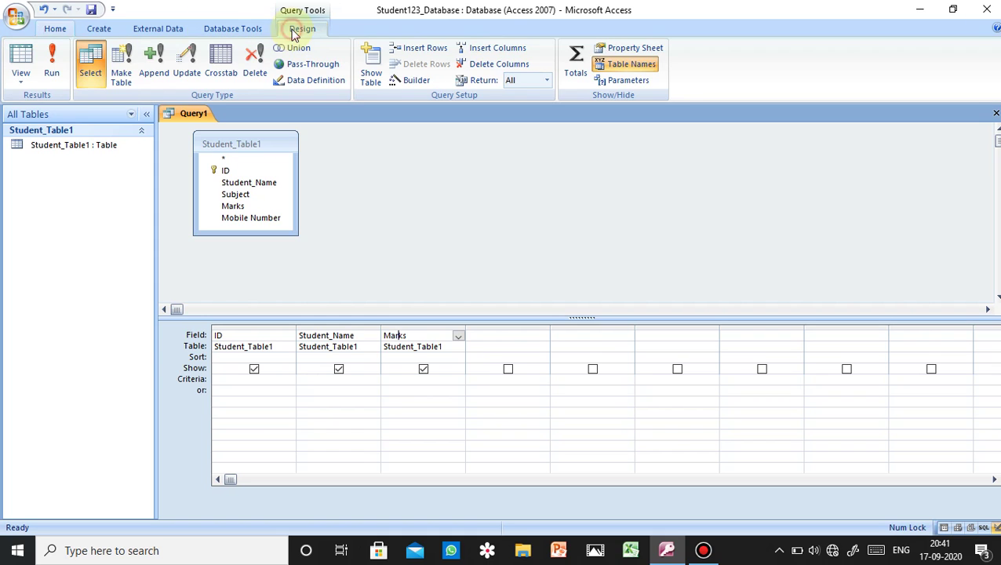
pyautogui.click(50, 59)
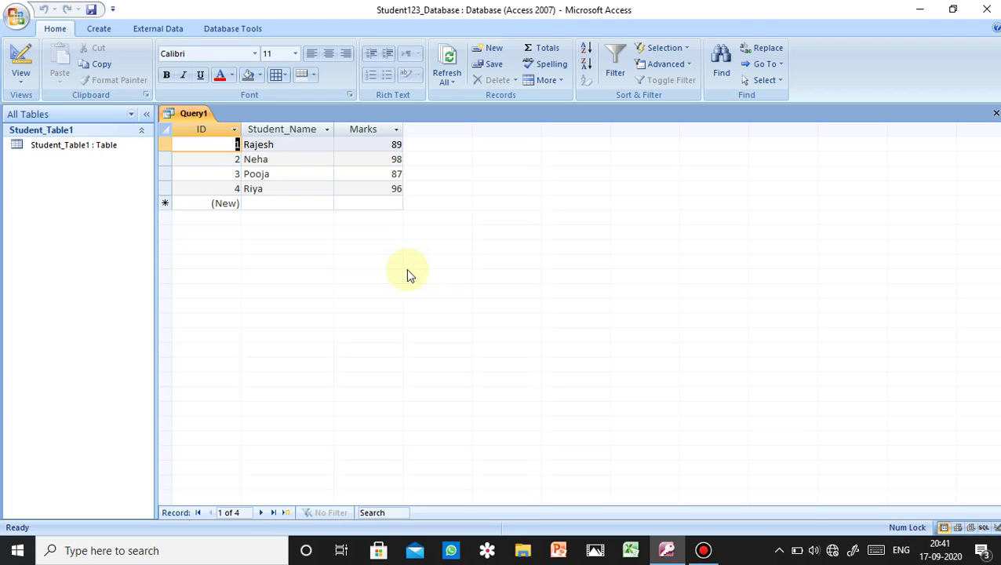
pyautogui.click(701, 552)
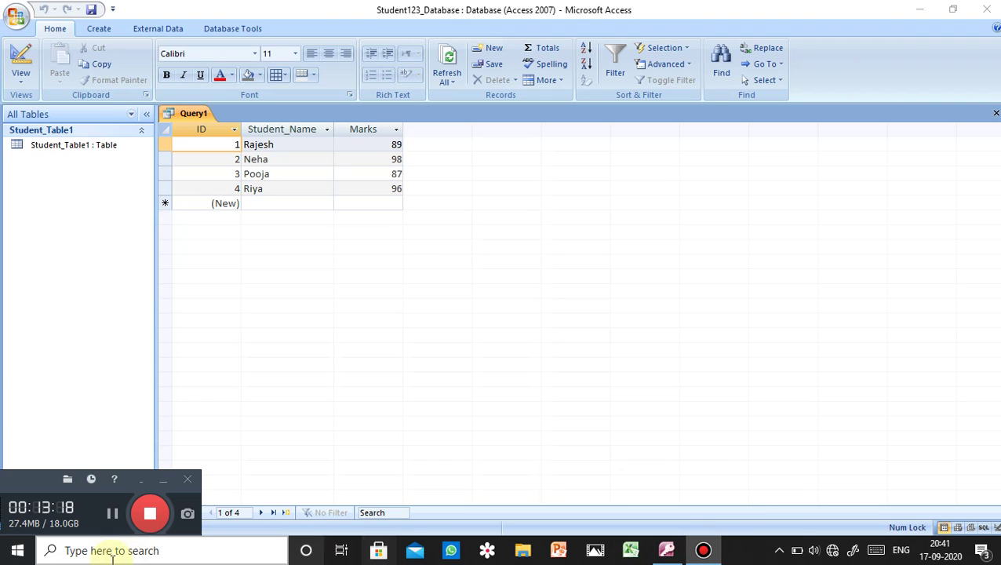